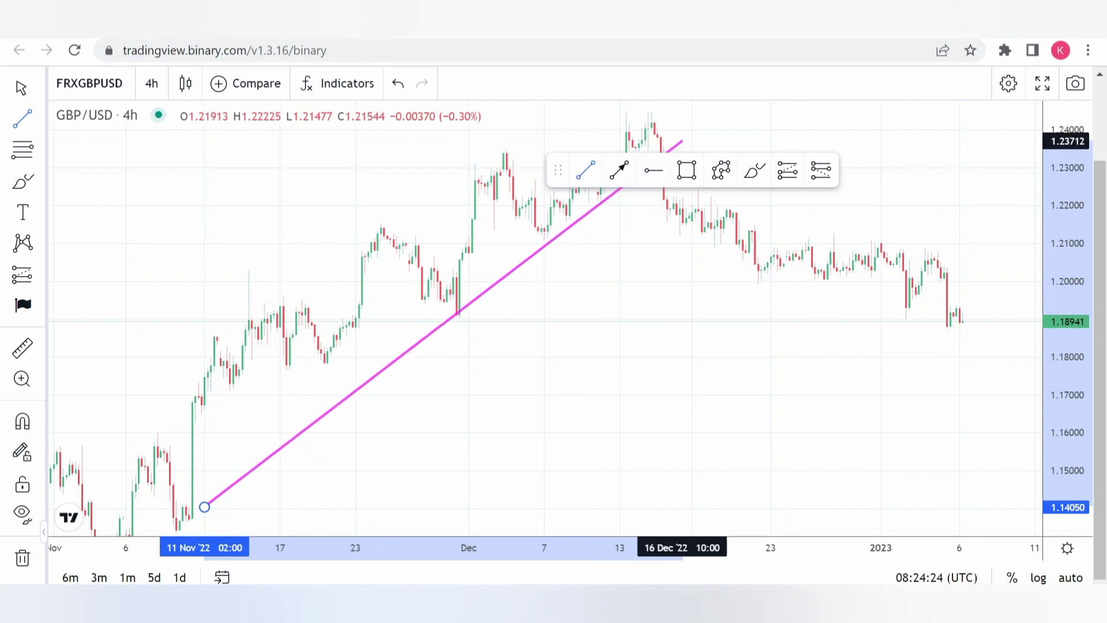
Step: Anchor the magenta trend line's end at the mid-December high near 1.238, then zoom out
click(684, 137)
click(450, 179)
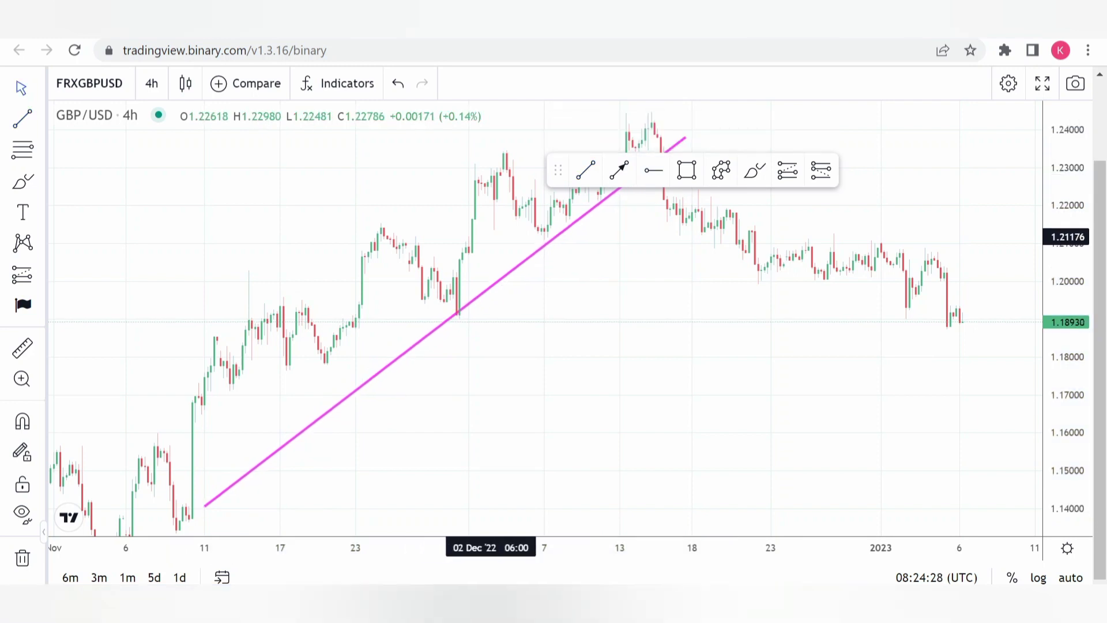
scroll(491, 236, down, 3)
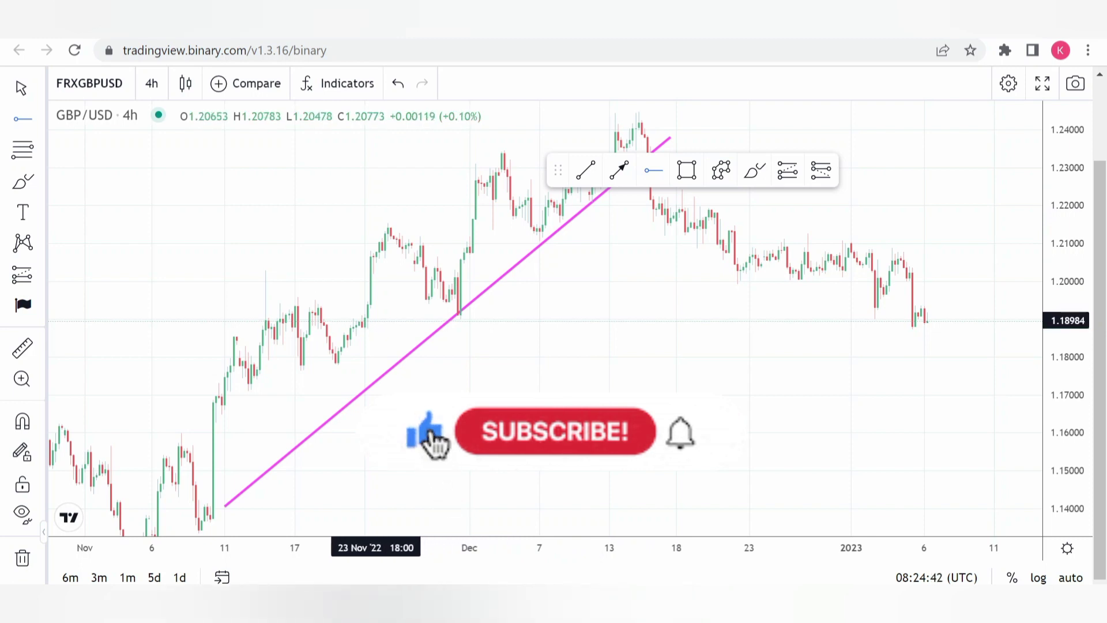
Step: Add a 2px green horizontal line at 1.19029, then choose the Brush tool
click(370, 318)
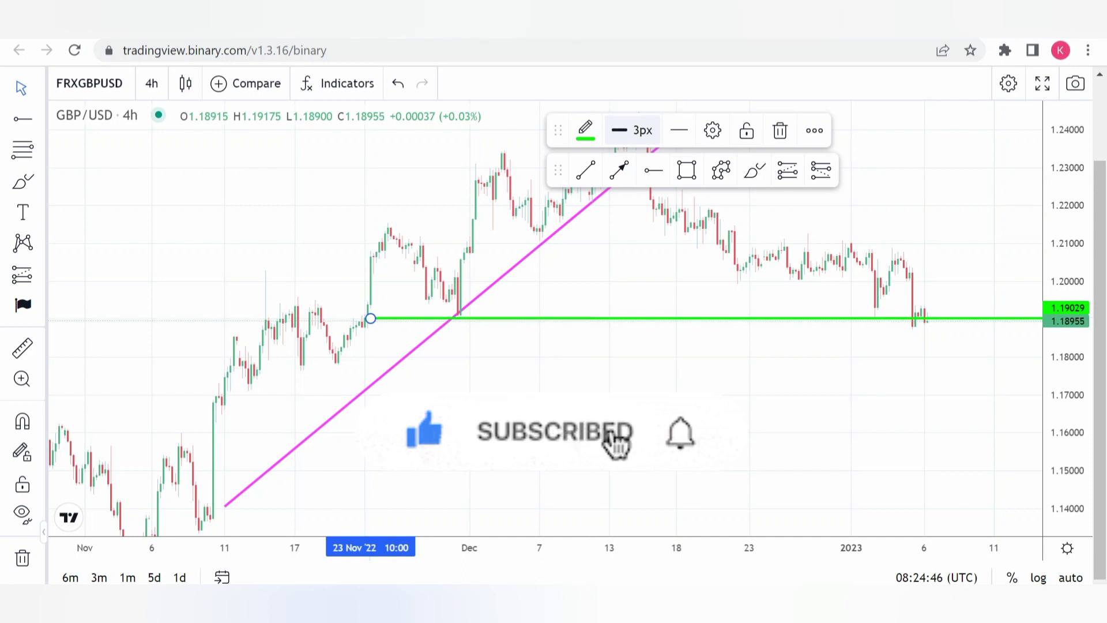
click(632, 130)
click(621, 196)
click(615, 264)
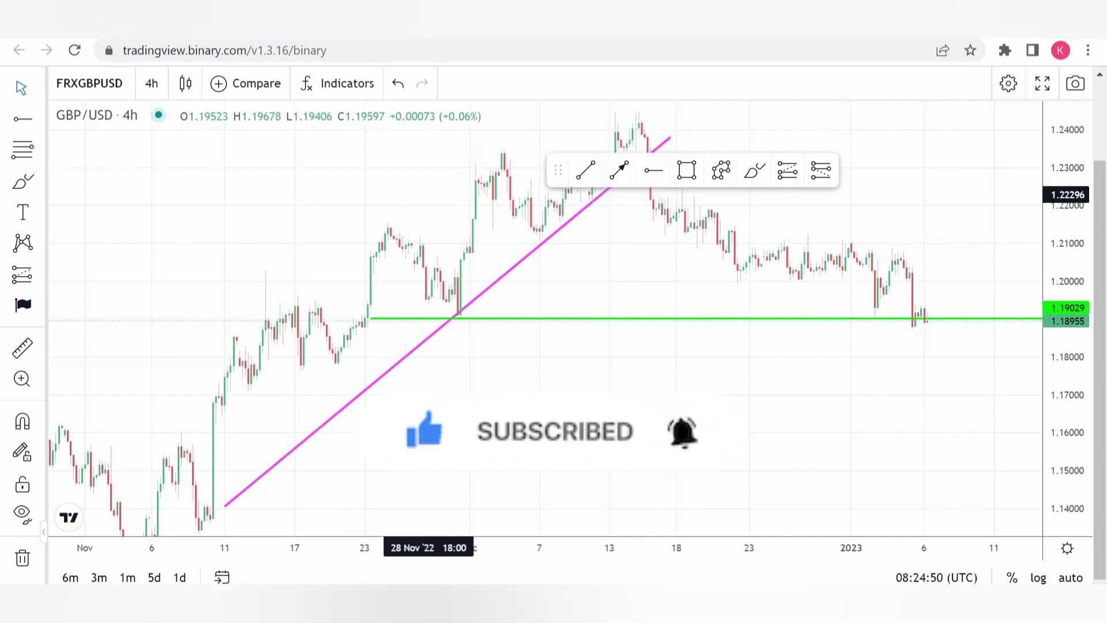
click(754, 170)
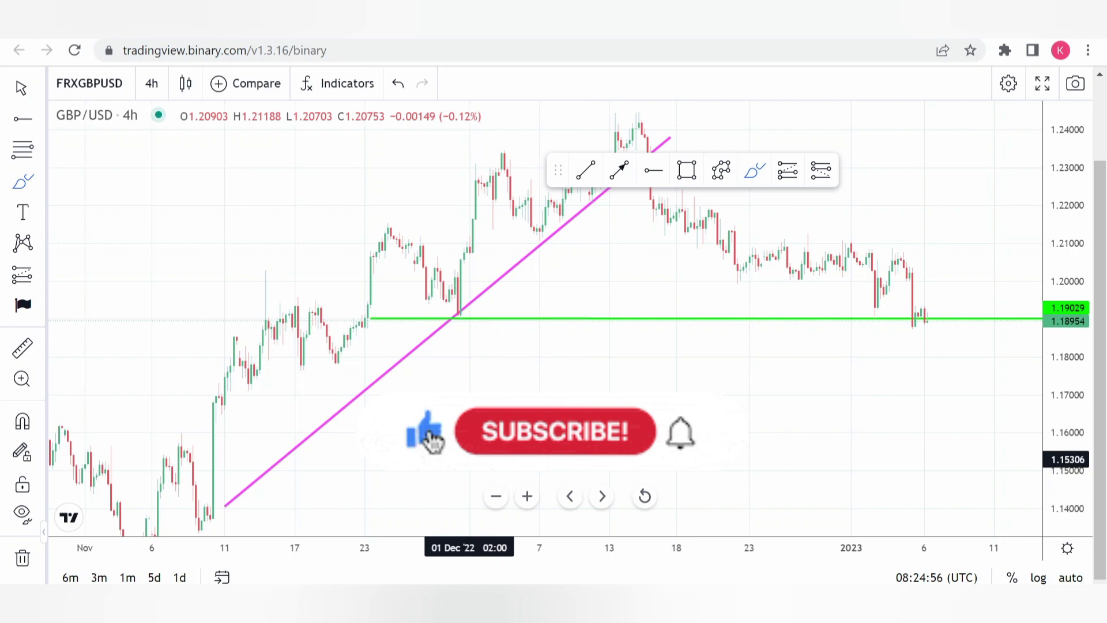
Step: Brush a wavy rising stroke, a stroke along the 1.190 green level, and a flat base near 1.153
mouse_move(470, 456)
mouse_down()
mouse_move(470, 428)
mouse_move(532, 441)
mouse_move(653, 321)
mouse_up()
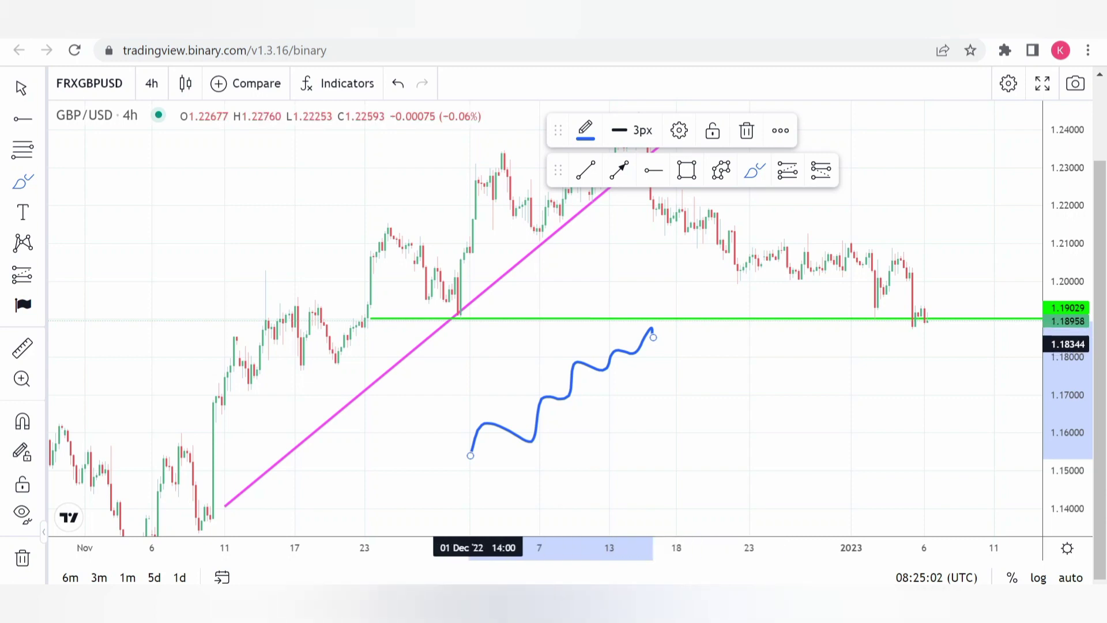
click(470, 326)
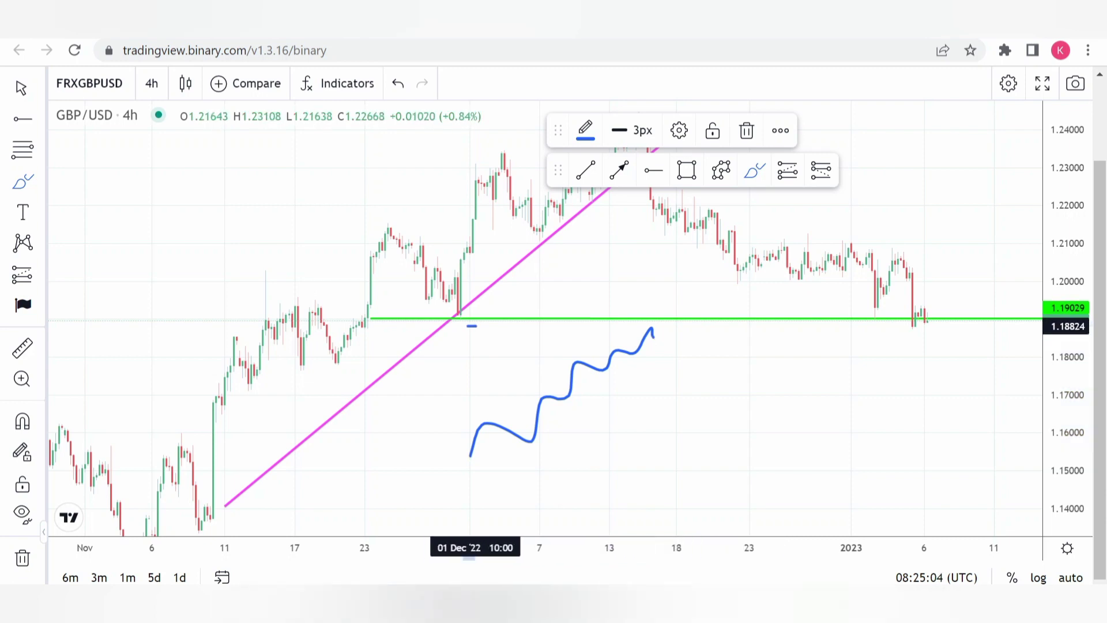
drag(534, 326, 602, 319)
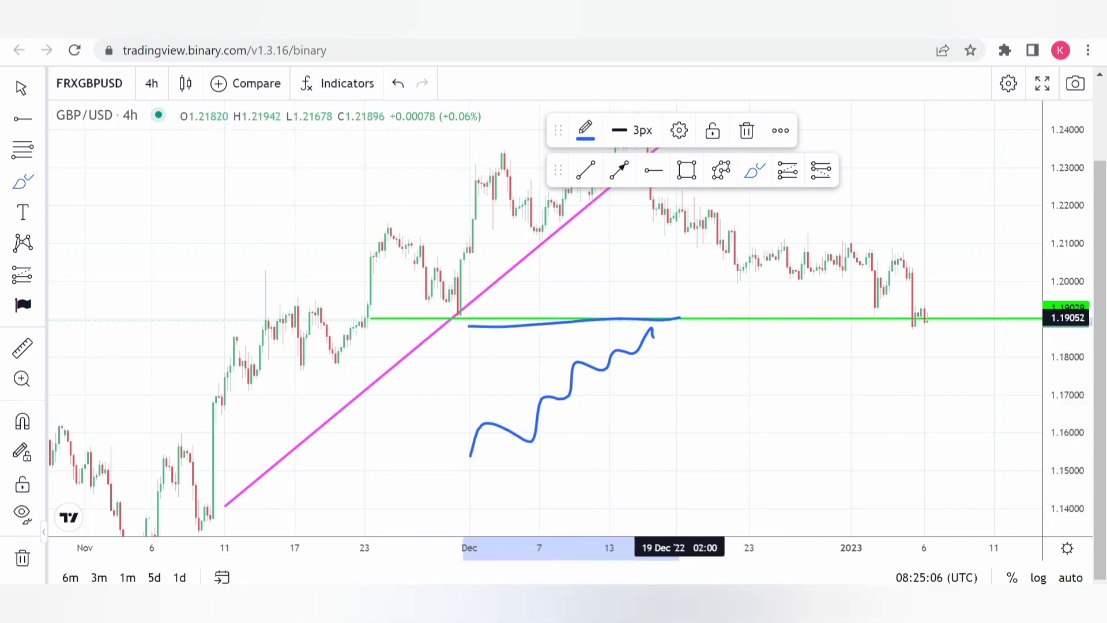
drag(680, 318, 750, 313)
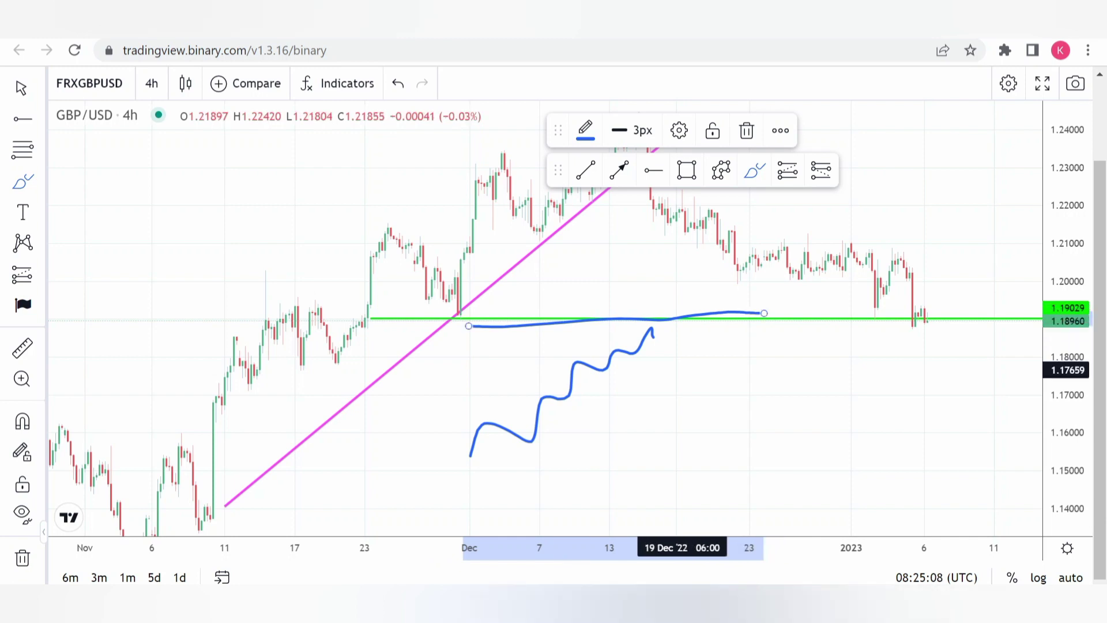
mouse_move(437, 458)
mouse_down()
mouse_move(615, 449)
mouse_move(771, 459)
mouse_up()
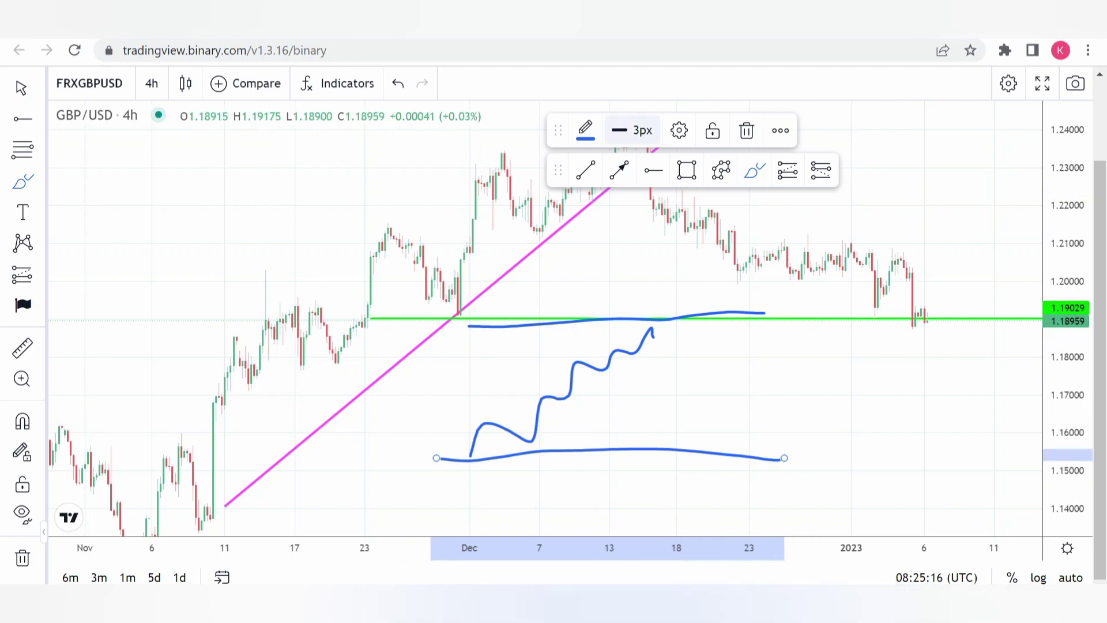
Step: Draw a blue arrow from the wave's peak down onto the base stroke near 1.155
click(618, 170)
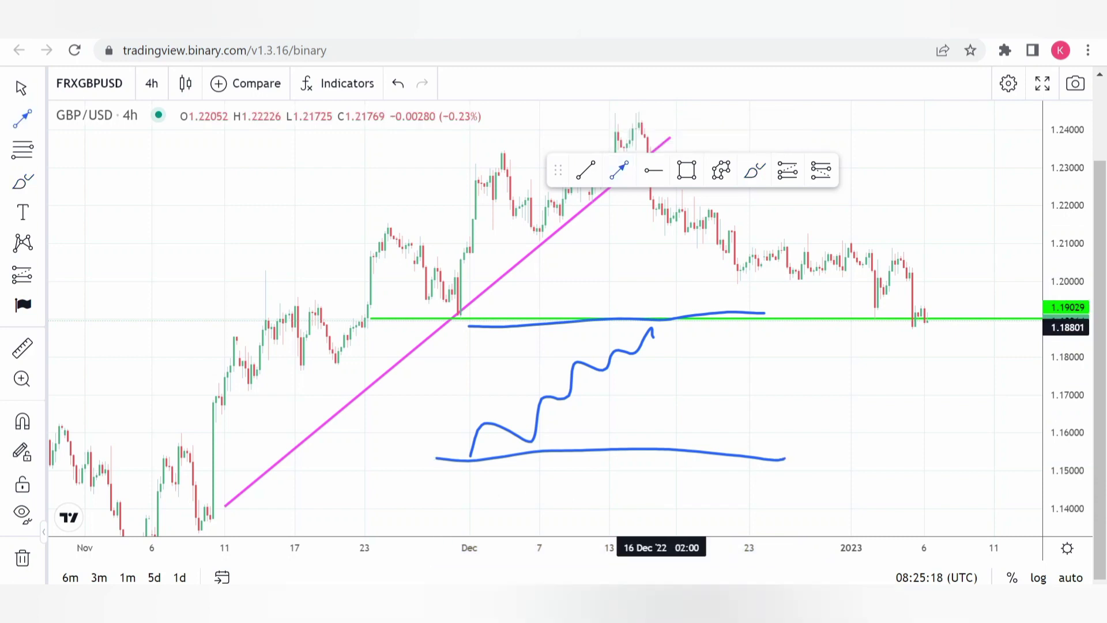
mouse_move(661, 339)
mouse_down()
mouse_move(718, 443)
mouse_move(745, 415)
mouse_up()
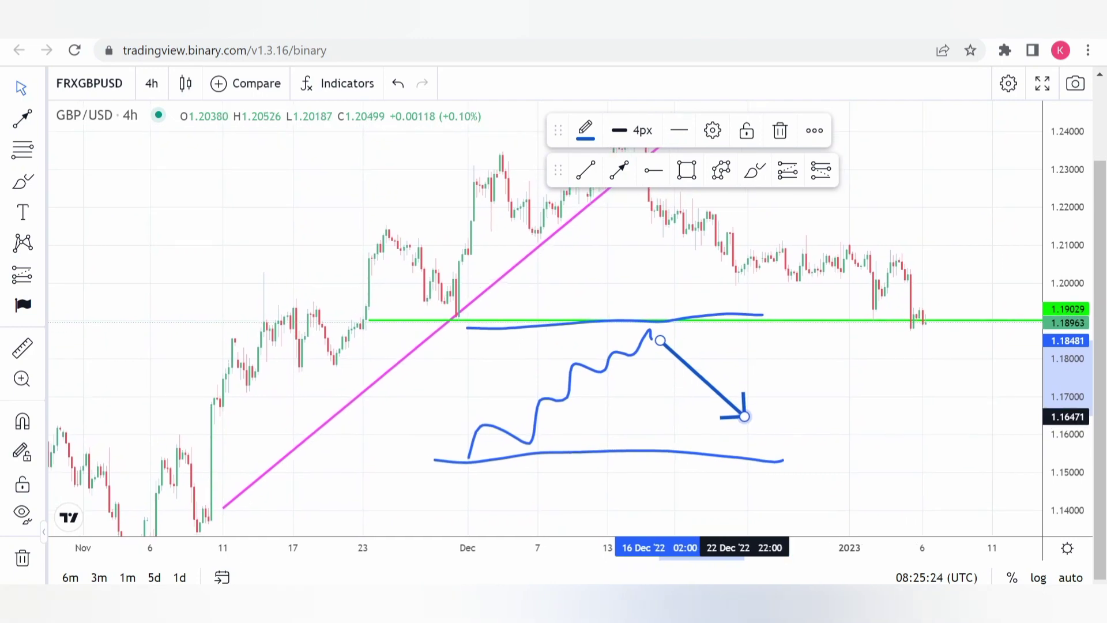
drag(744, 416, 727, 453)
click(776, 425)
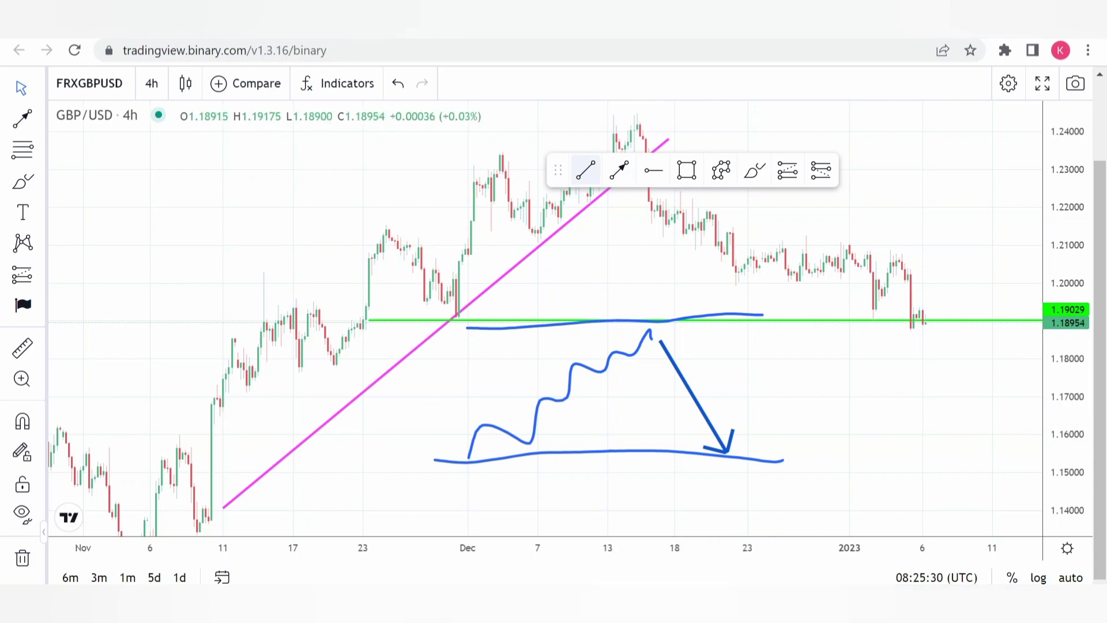
mouse_move(557, 170)
mouse_down()
mouse_move(269, 81)
mouse_move(11, 151)
mouse_up()
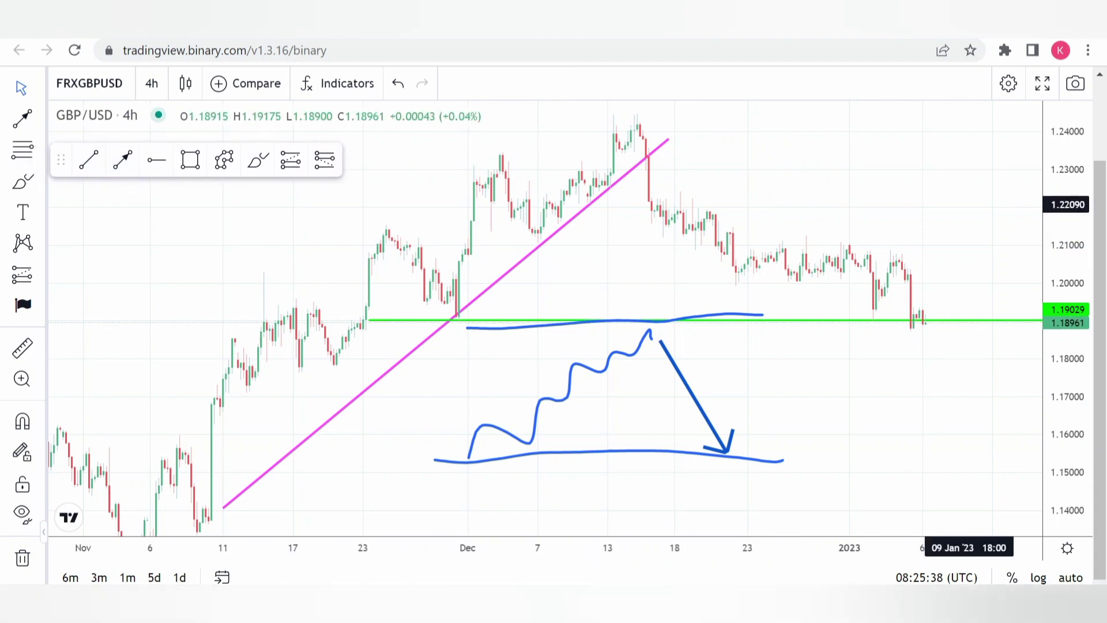
Step: Compress the price scale and reposition the lower blue base stroke
drag(1066, 237, 1066, 271)
mouse_move(459, 428)
mouse_down()
mouse_move(469, 378)
mouse_move(484, 430)
mouse_up()
mouse_move(412, 437)
mouse_down()
mouse_move(419, 354)
mouse_move(531, 355)
mouse_up()
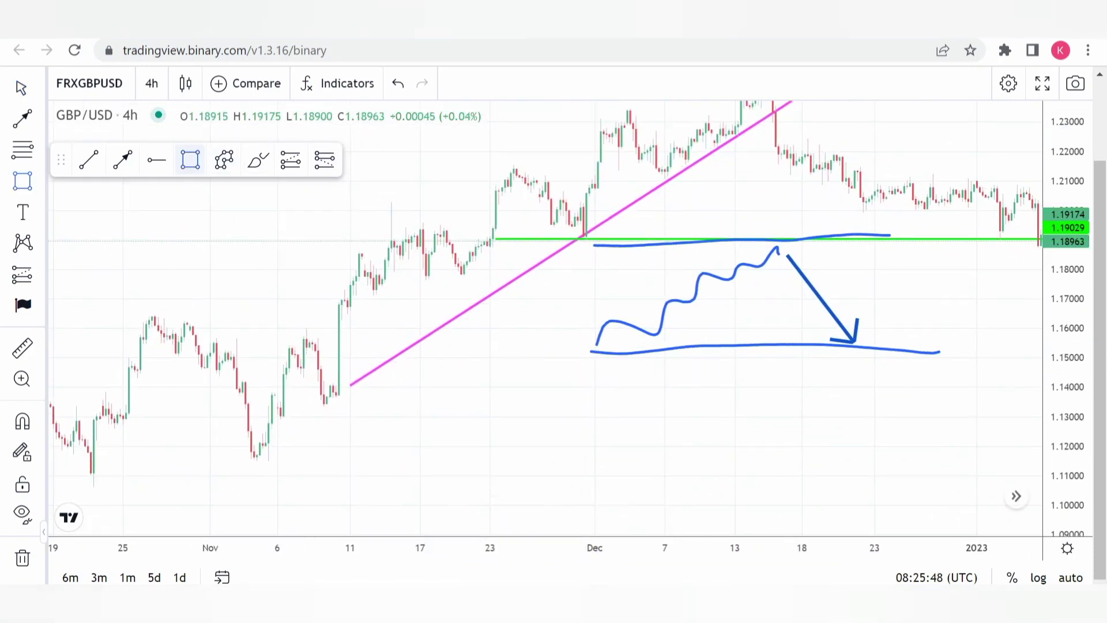
Step: Draw a cyan zone box spanning about 1.109–1.118, from early November to mid-January
mouse_move(94, 452)
mouse_down()
mouse_move(573, 464)
mouse_move(1040, 455)
mouse_move(1040, 474)
mouse_move(1037, 410)
mouse_move(1037, 468)
mouse_up()
click(996, 399)
scroll(876, 398, right, 5)
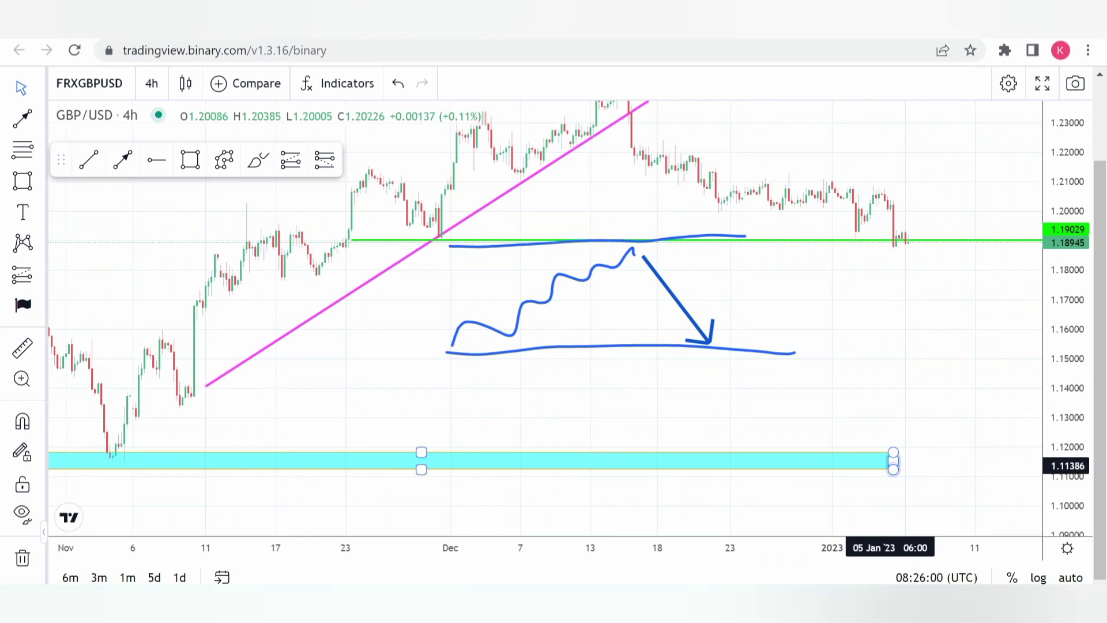
click(893, 464)
drag(893, 469, 997, 478)
click(951, 348)
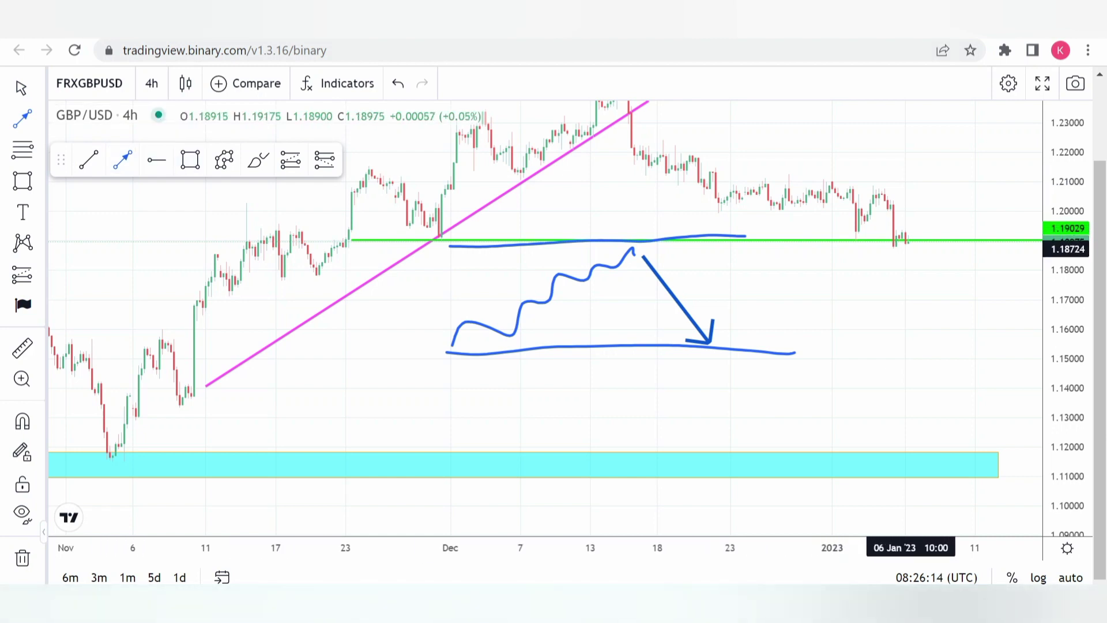
Step: Draw a magenta arrow from the latest candles near 1.189 down to the cyan zone
mouse_move(911, 249)
mouse_down()
mouse_move(936, 390)
mouse_move(992, 454)
mouse_move(703, 155)
mouse_move(939, 352)
mouse_move(991, 444)
mouse_up()
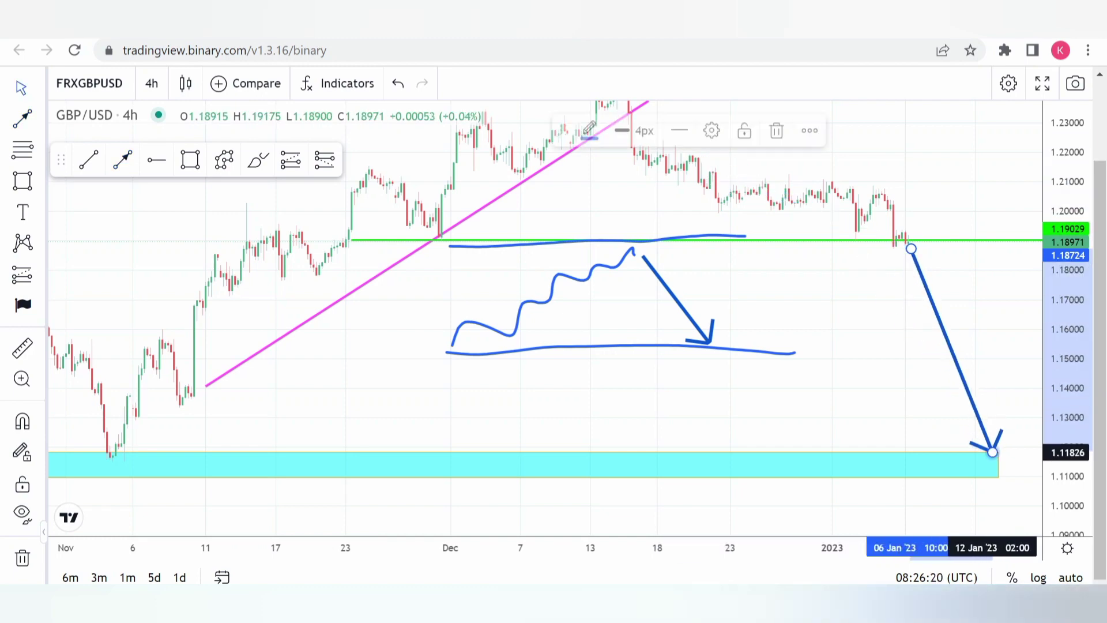
click(585, 130)
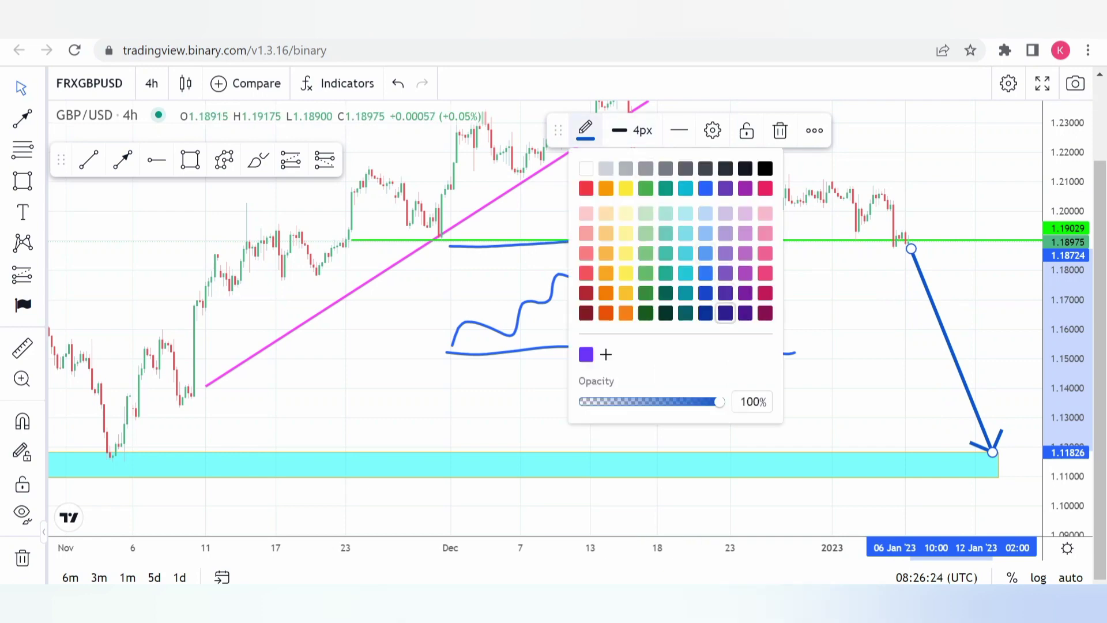
click(765, 294)
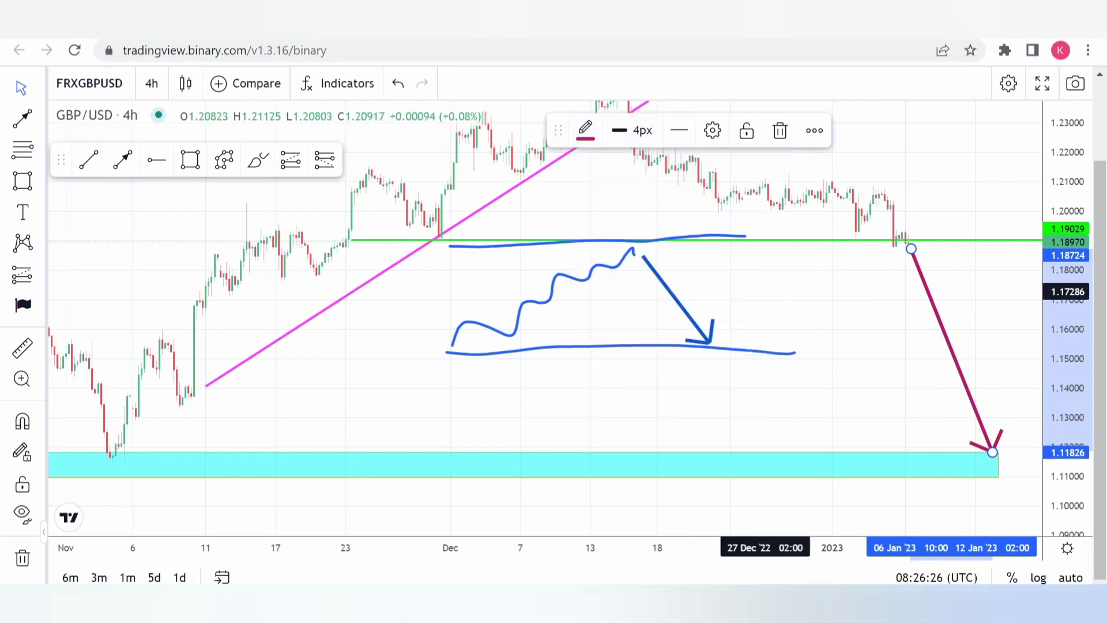
click(899, 298)
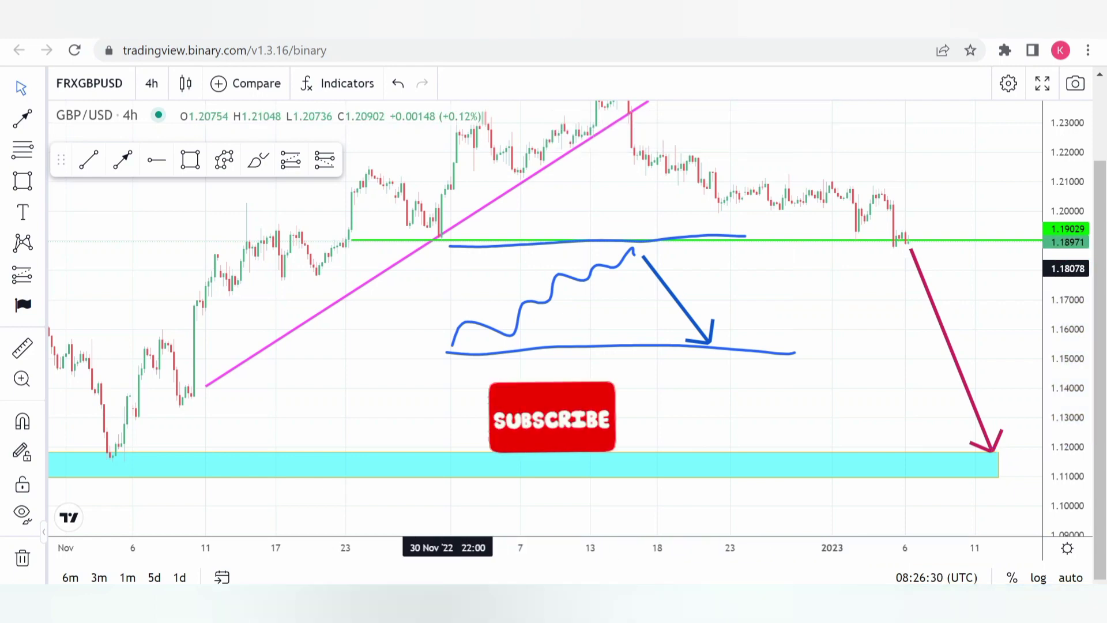
Step: Pan the chart back through 2022 to show late November 2021 through early February 2022
drag(405, 319, 441, 378)
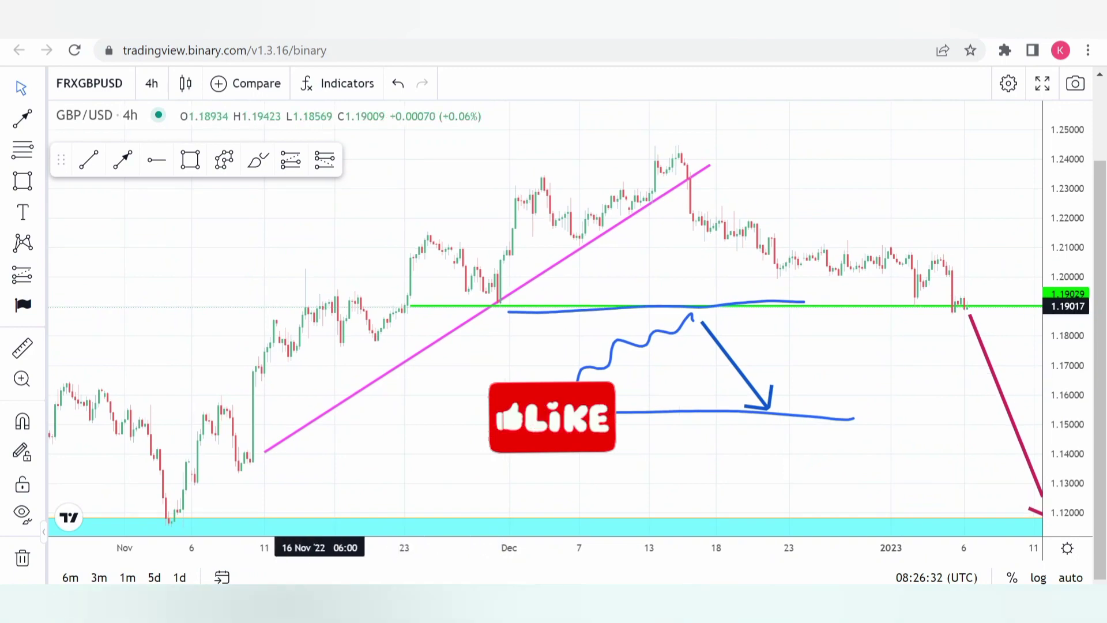
drag(288, 249, 716, 220)
drag(494, 254, 892, 320)
drag(610, 323, 755, 420)
drag(706, 456, 920, 495)
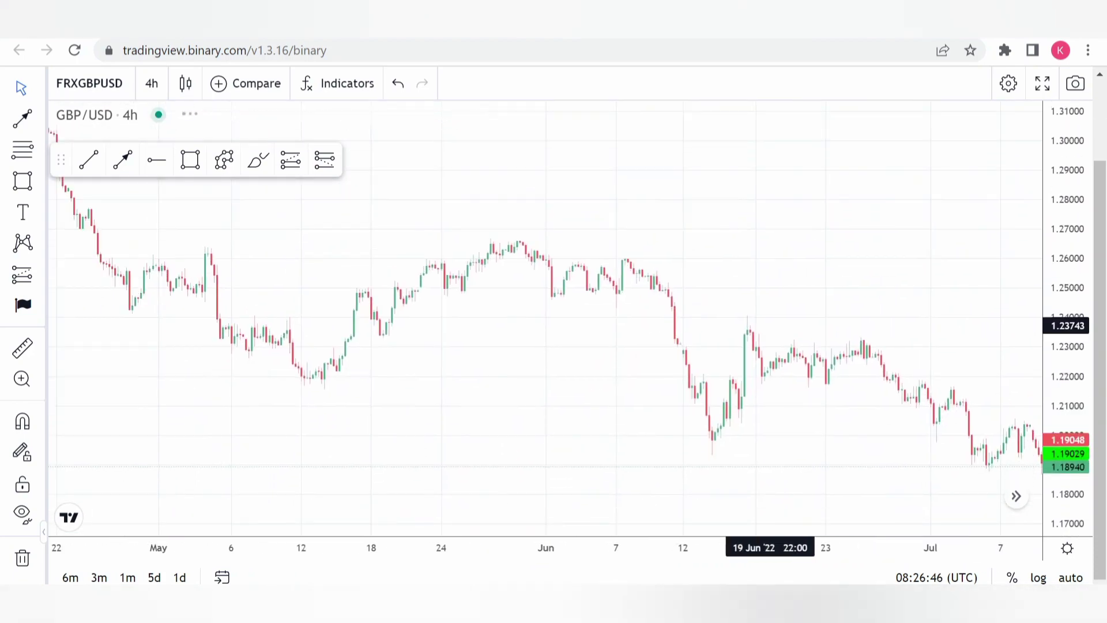
scroll(647, 282, down, 3)
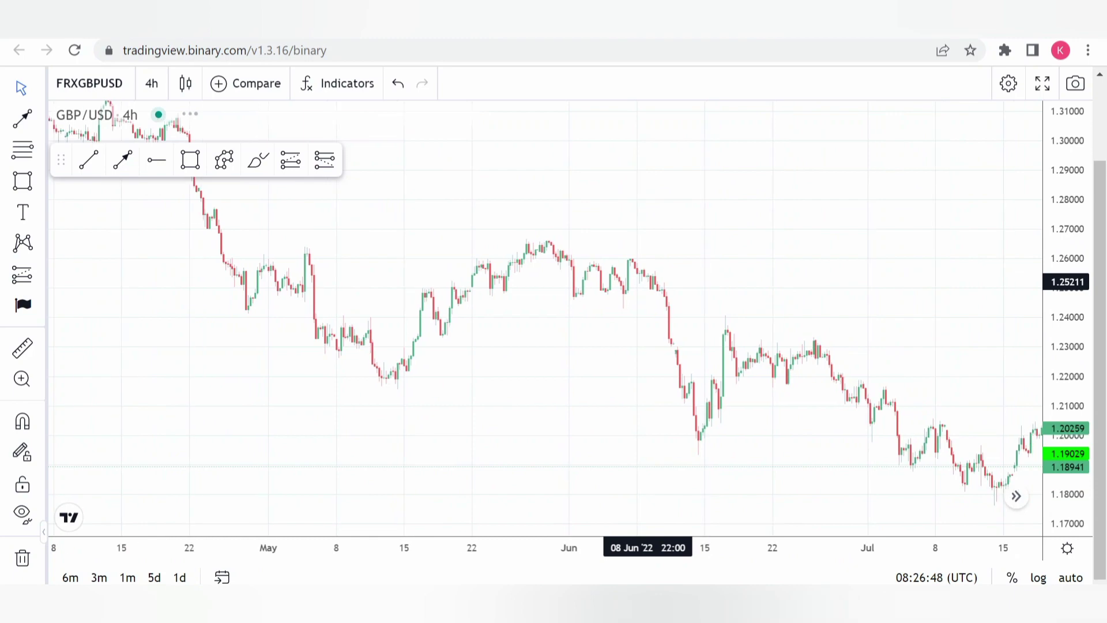
drag(358, 267, 835, 404)
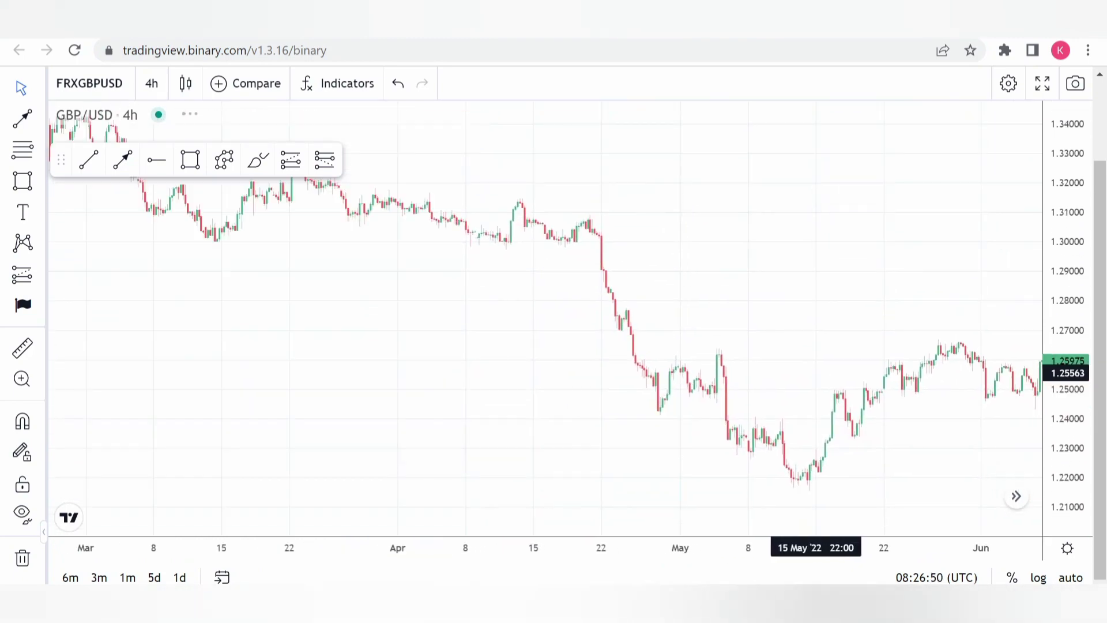
drag(593, 304, 817, 374)
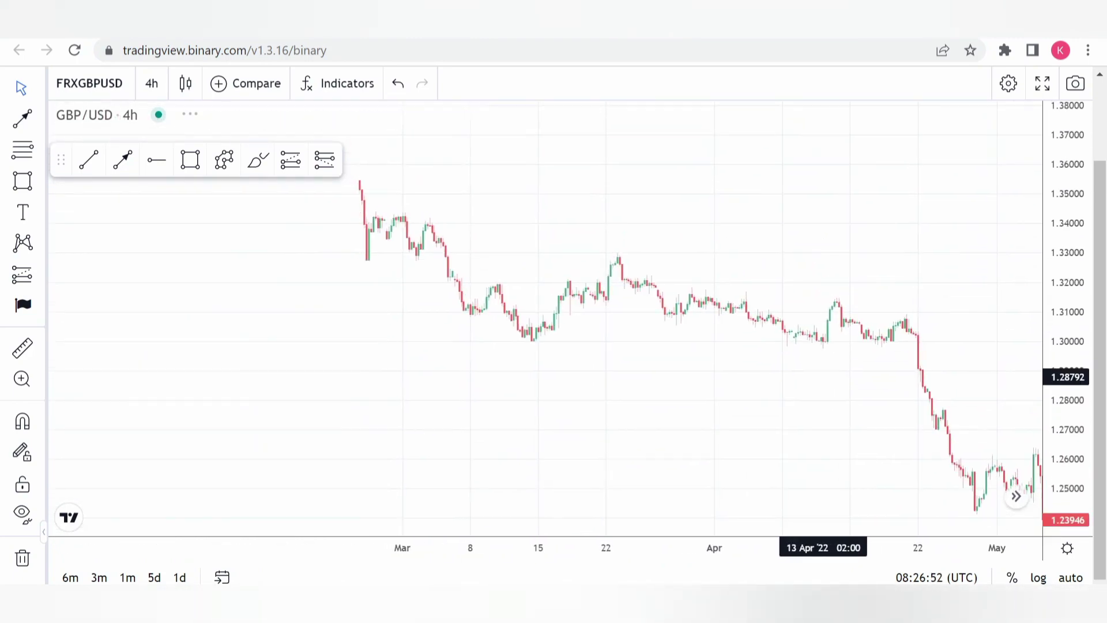
drag(474, 279, 834, 382)
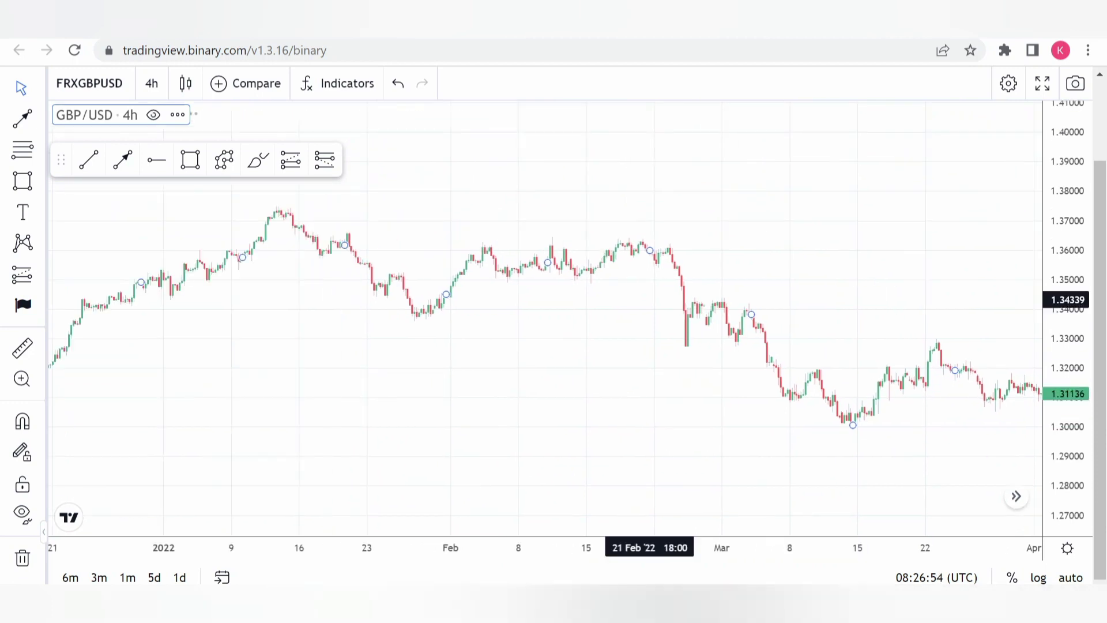
drag(510, 316, 756, 236)
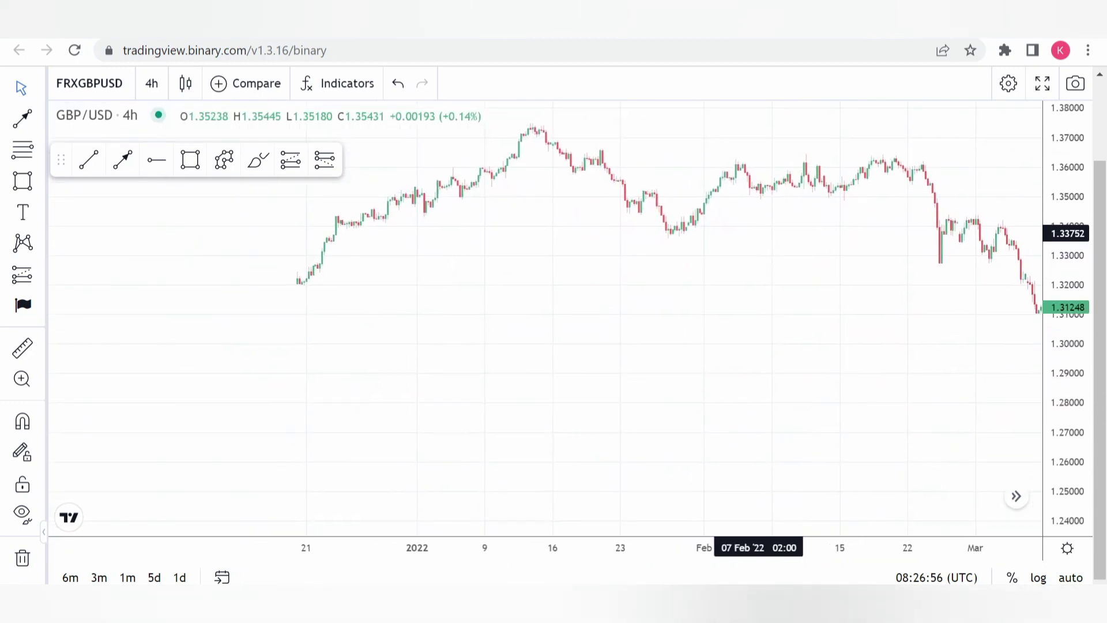
drag(490, 263, 652, 369)
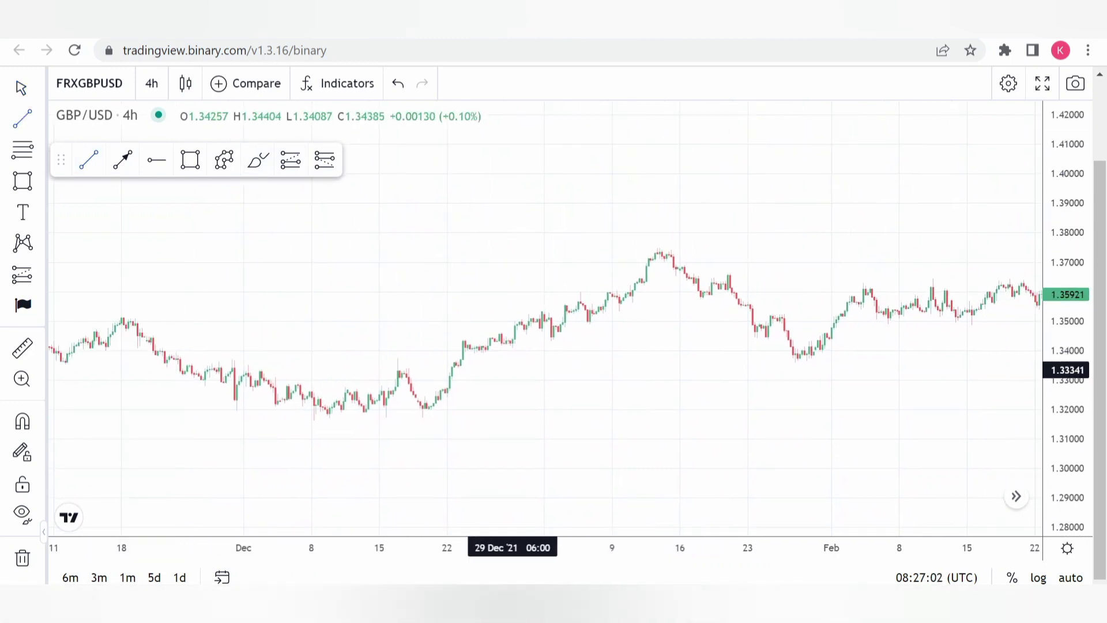
Step: Draw a trend line from the 23 Dec 2021 low to the mid-January peak, then view Jan–Mar 2022
click(461, 398)
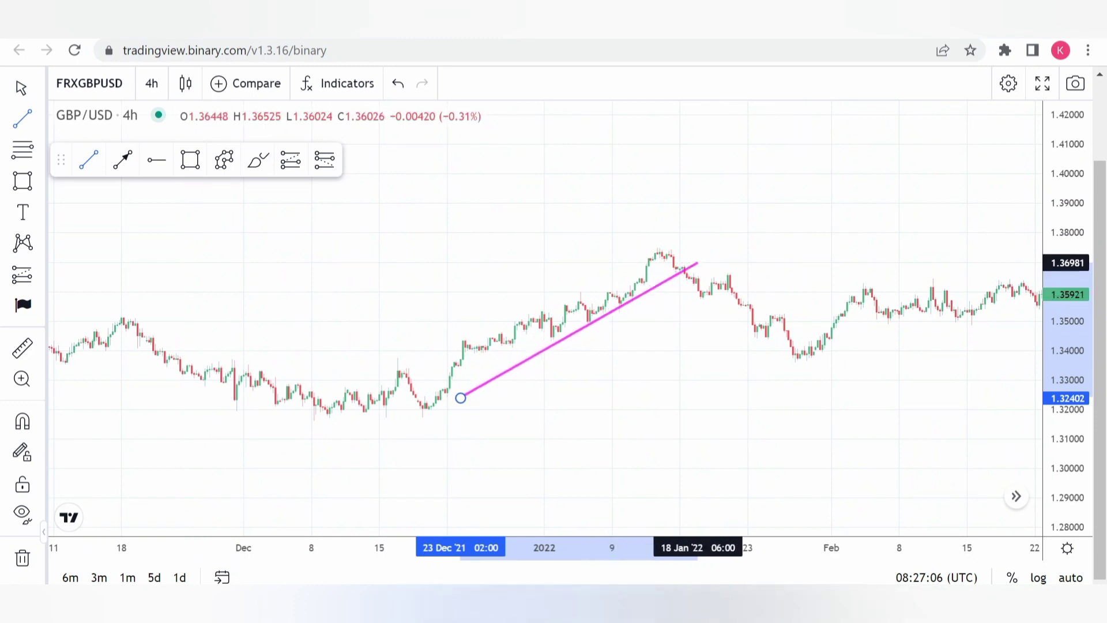
click(693, 268)
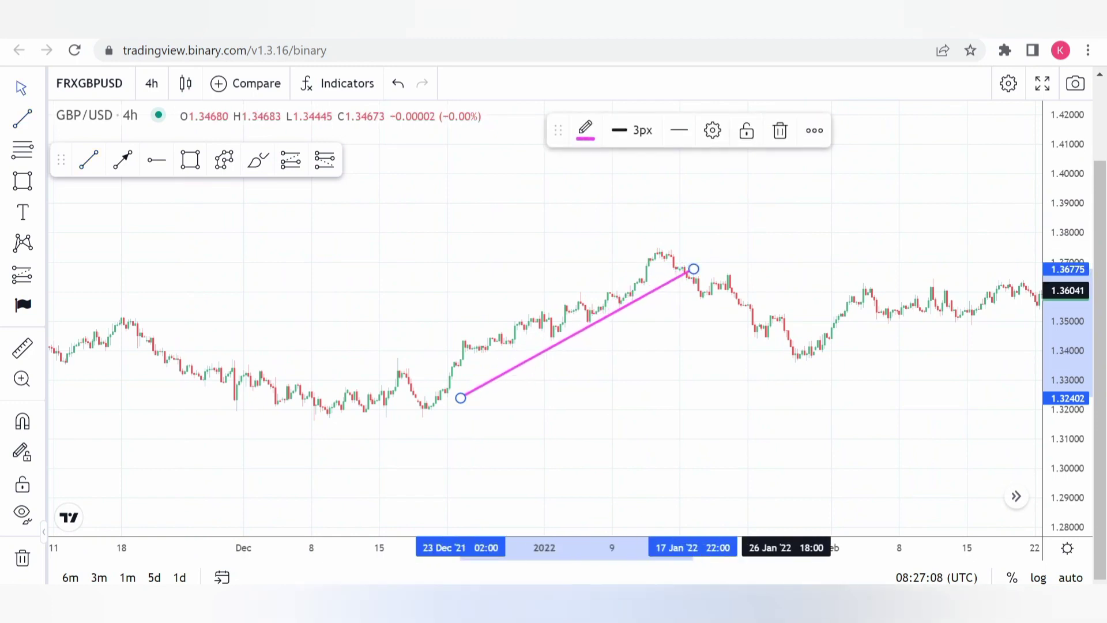
drag(862, 287, 482, 268)
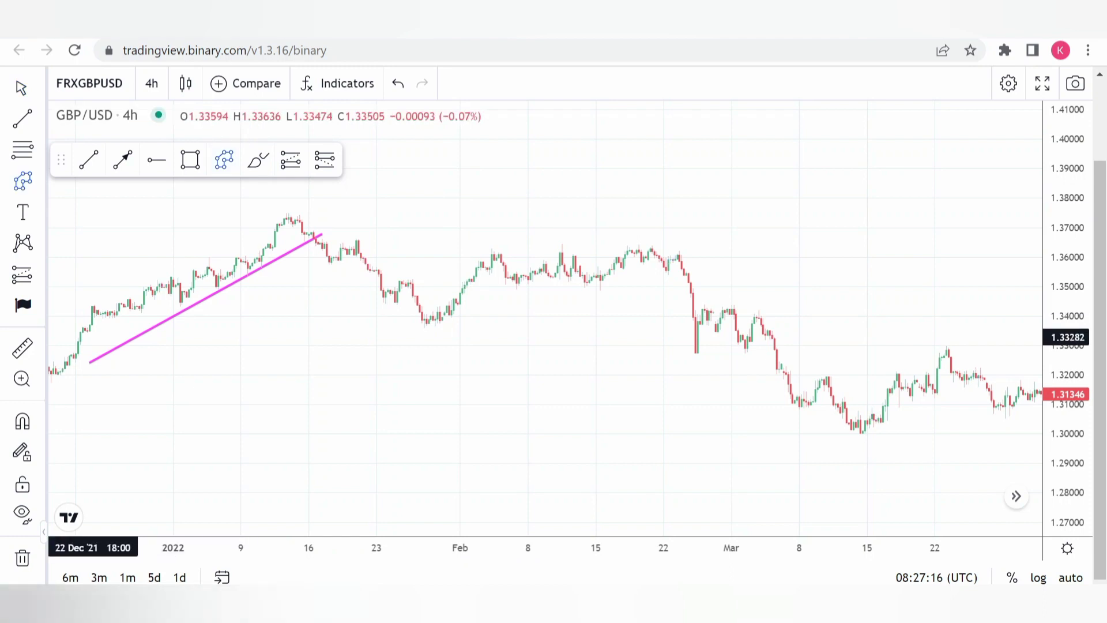
Step: Trace a green zigzag path over the swings from the late-December low to the mid-March low
click(85, 336)
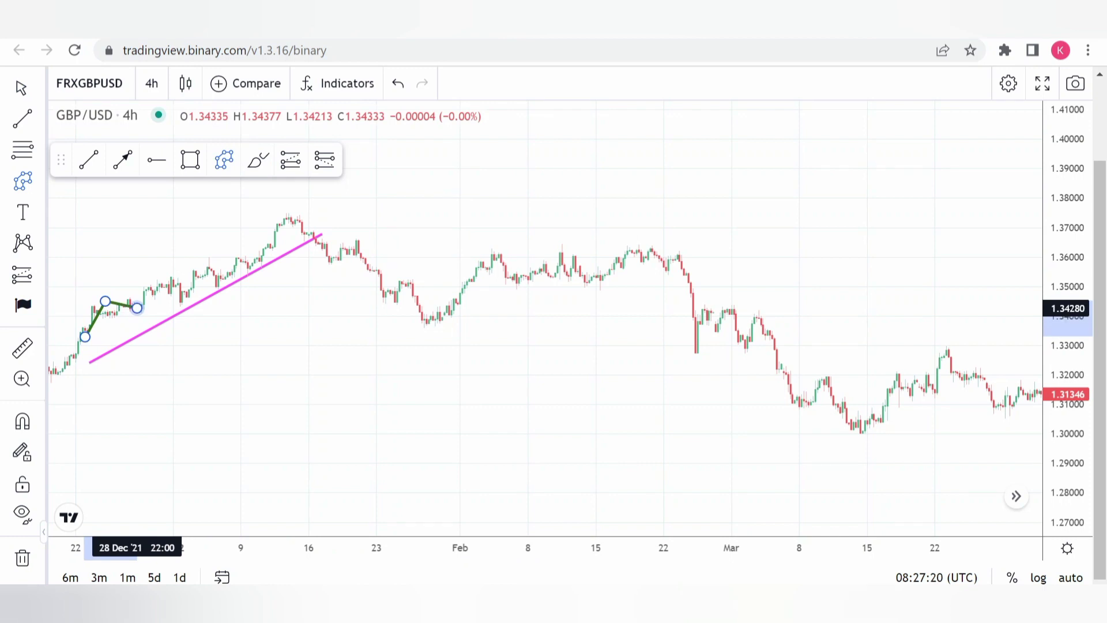
click(137, 307)
click(173, 270)
click(176, 289)
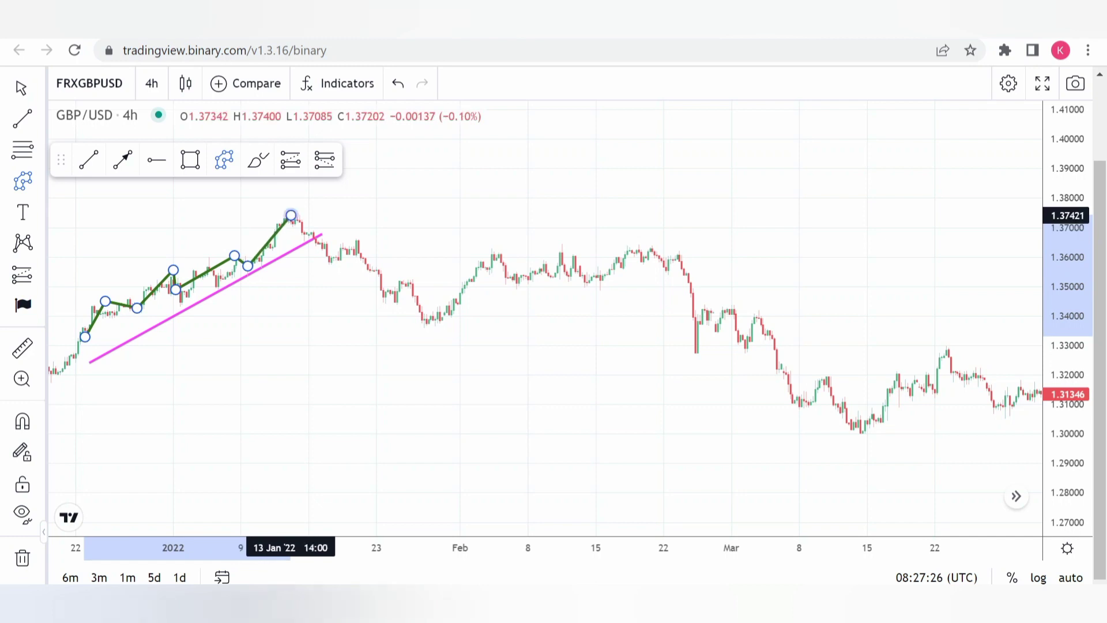
click(331, 258)
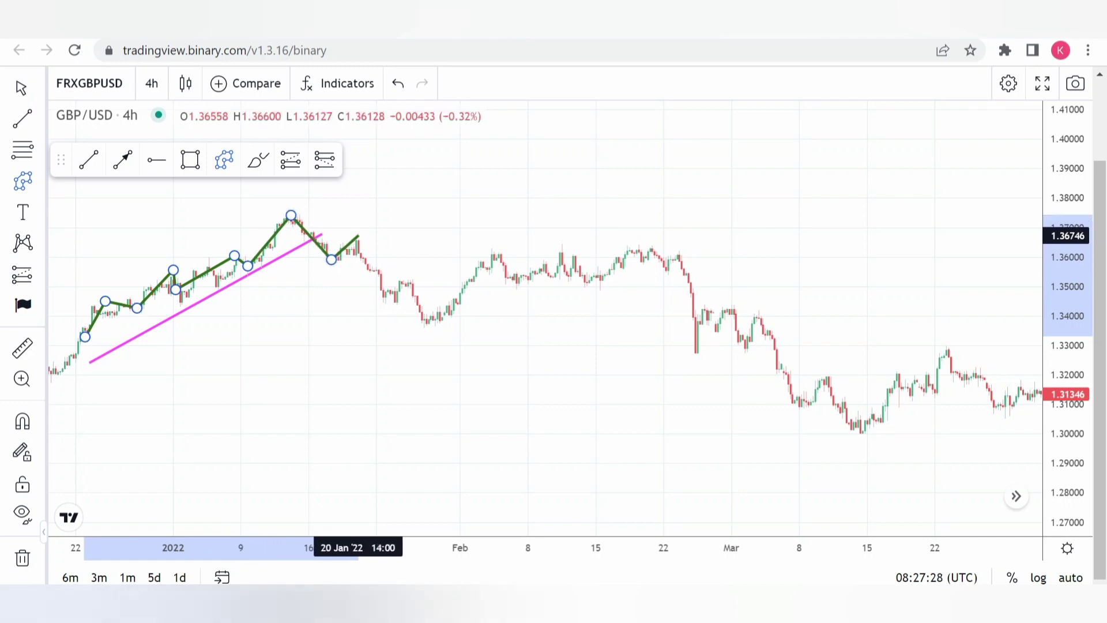
click(378, 277)
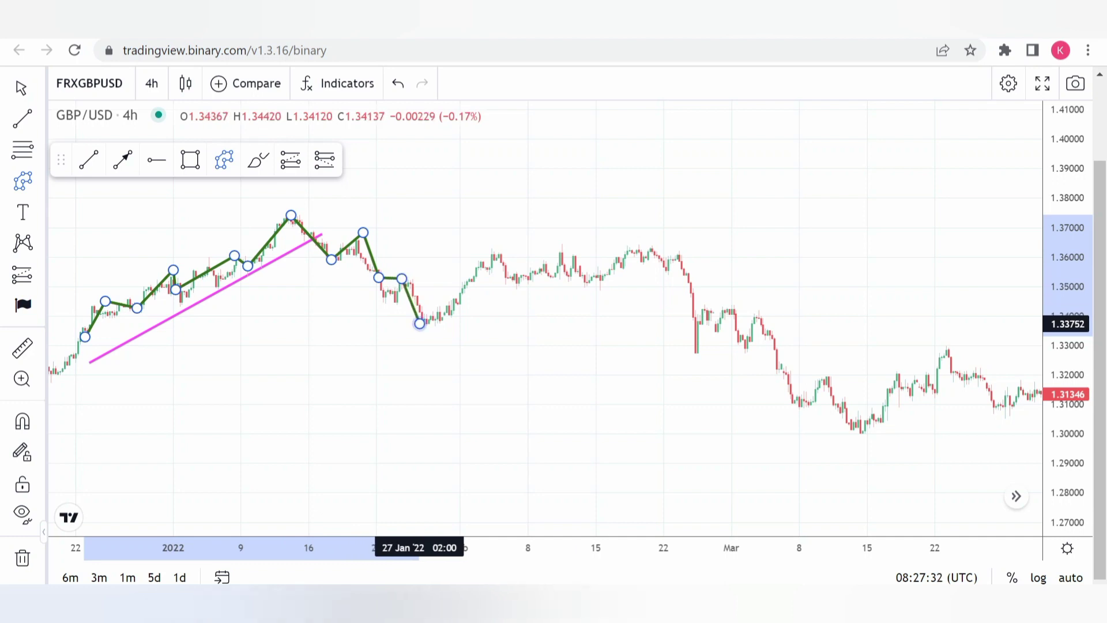
click(494, 251)
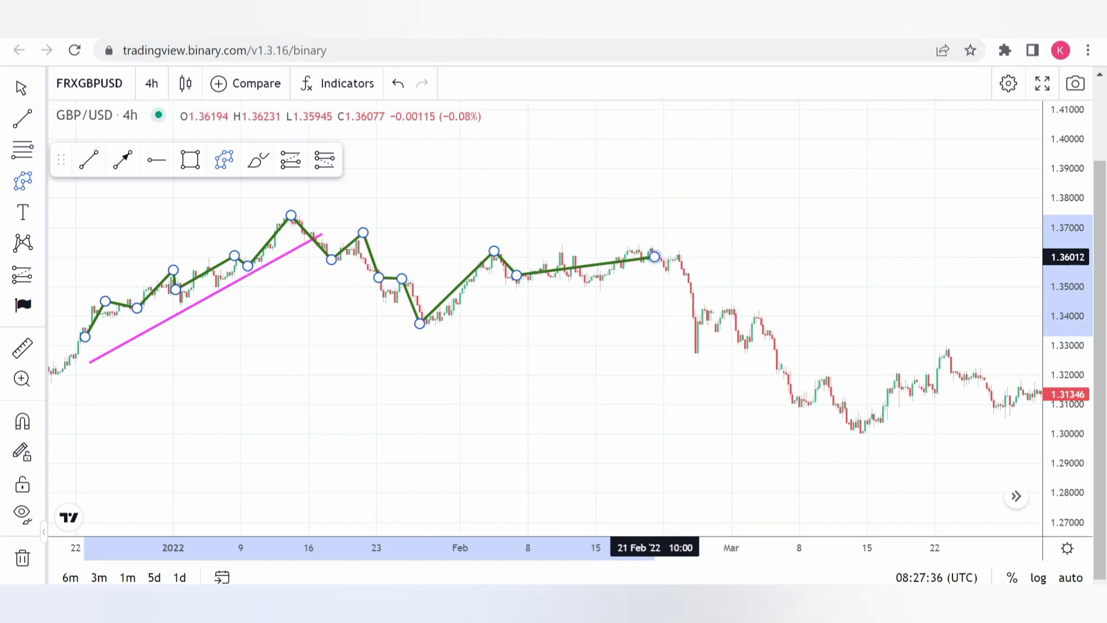
click(654, 257)
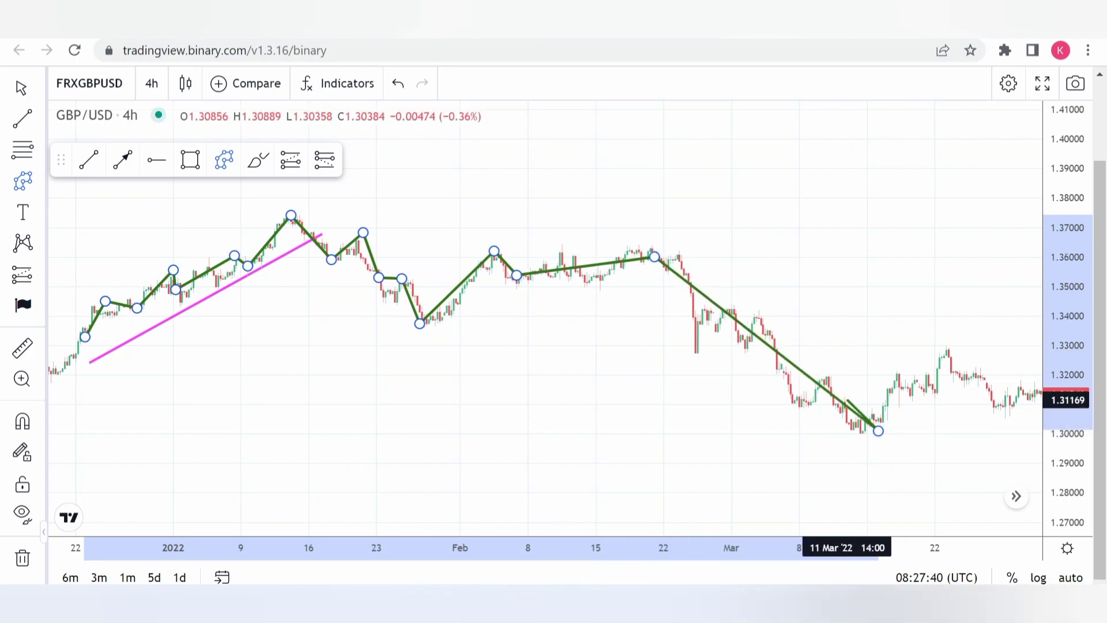
click(877, 431)
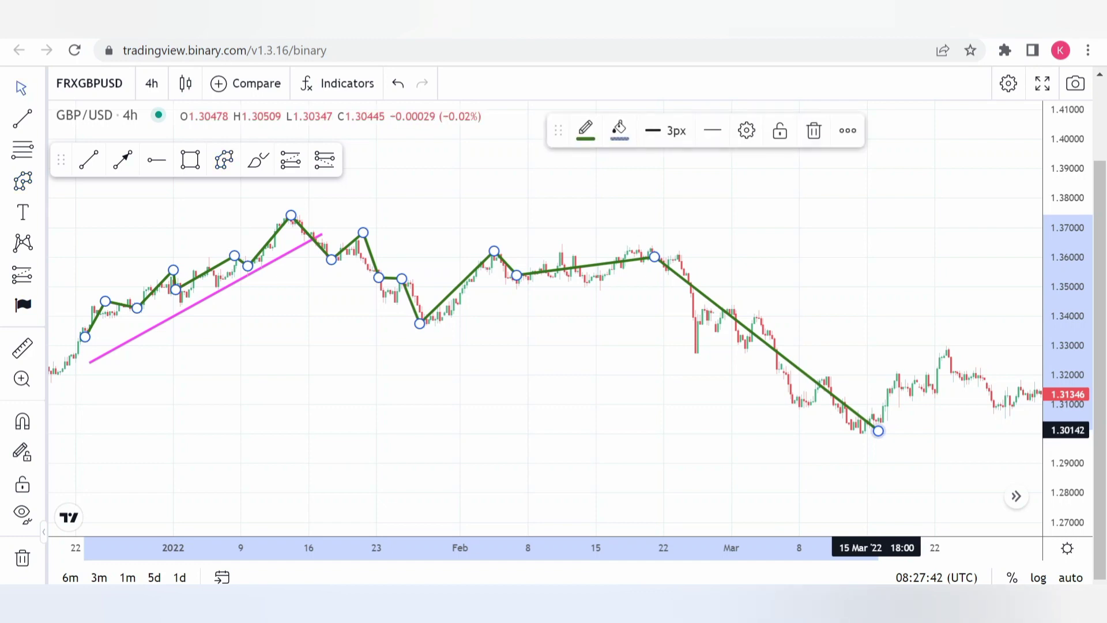
Step: Move the green path up so it floats above the candles
drag(584, 257, 598, 342)
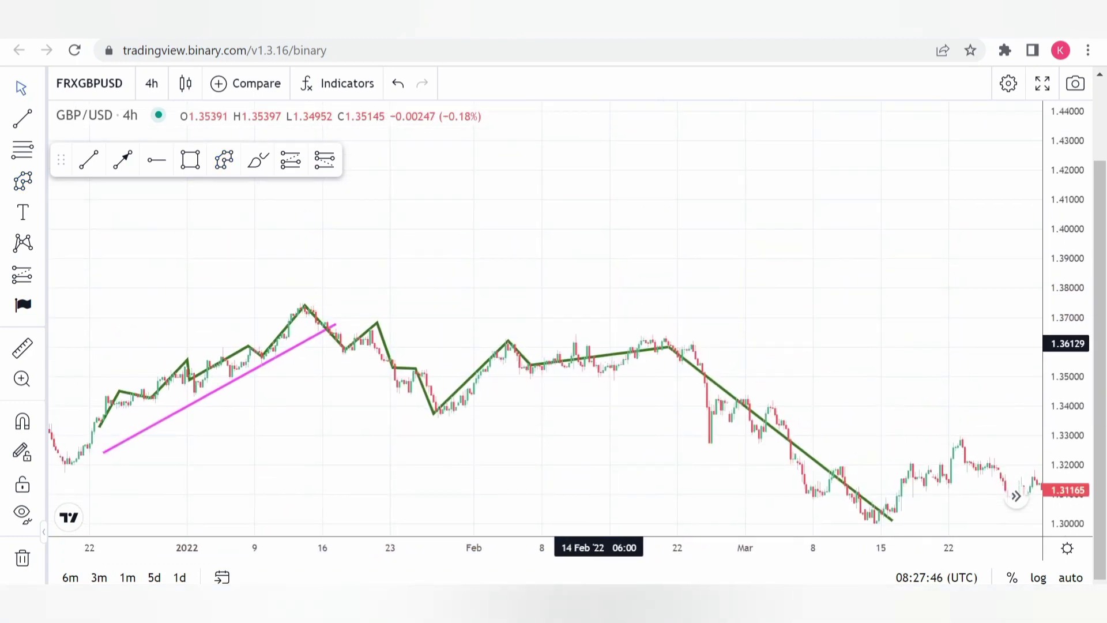
click(516, 350)
drag(516, 350, 595, 230)
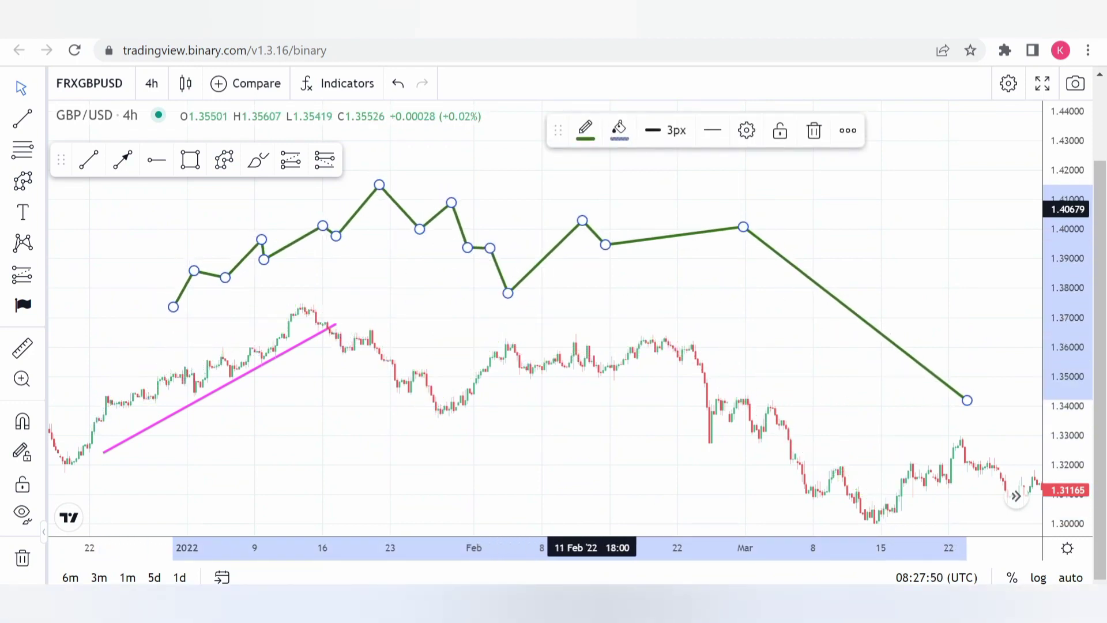
click(592, 209)
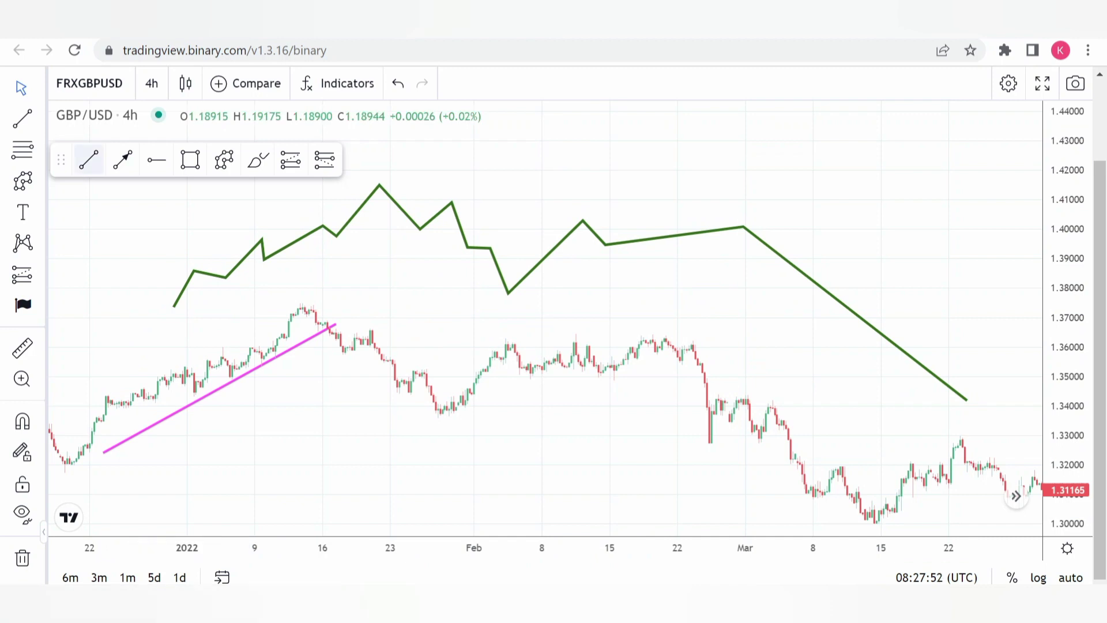
Step: Draw a second magenta trend line under the raised path, ending near its late-January peak
click(198, 317)
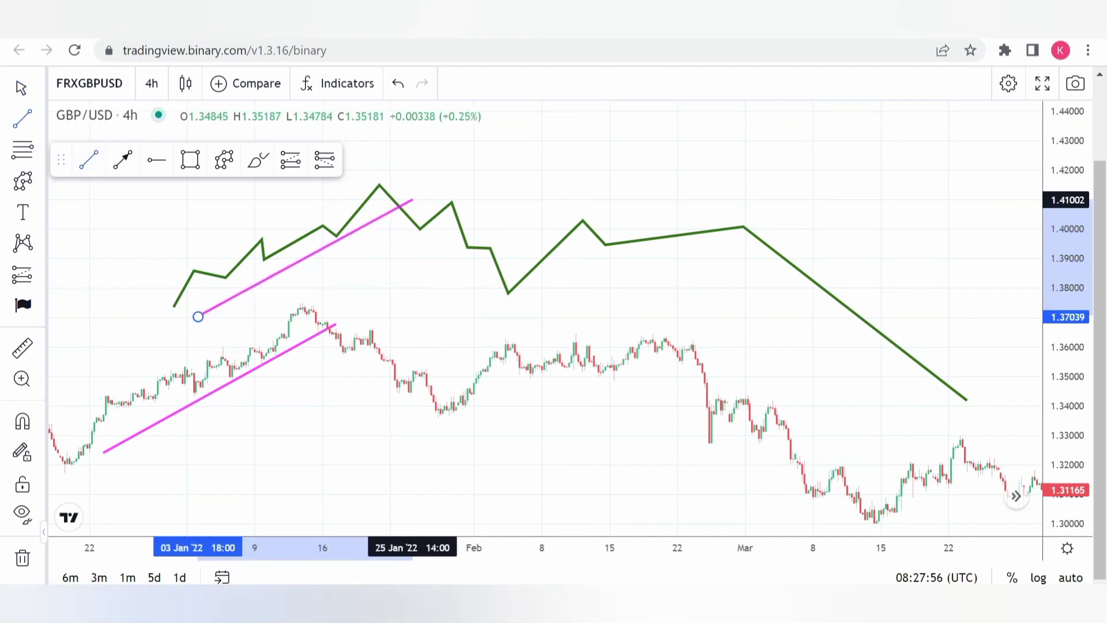
click(419, 186)
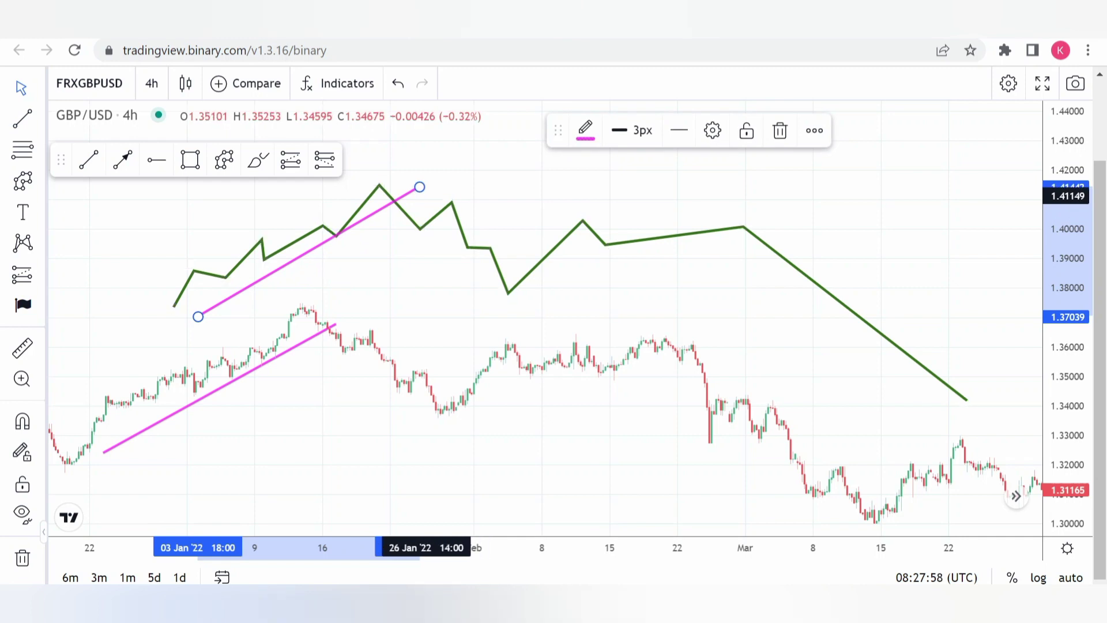
drag(419, 186, 425, 192)
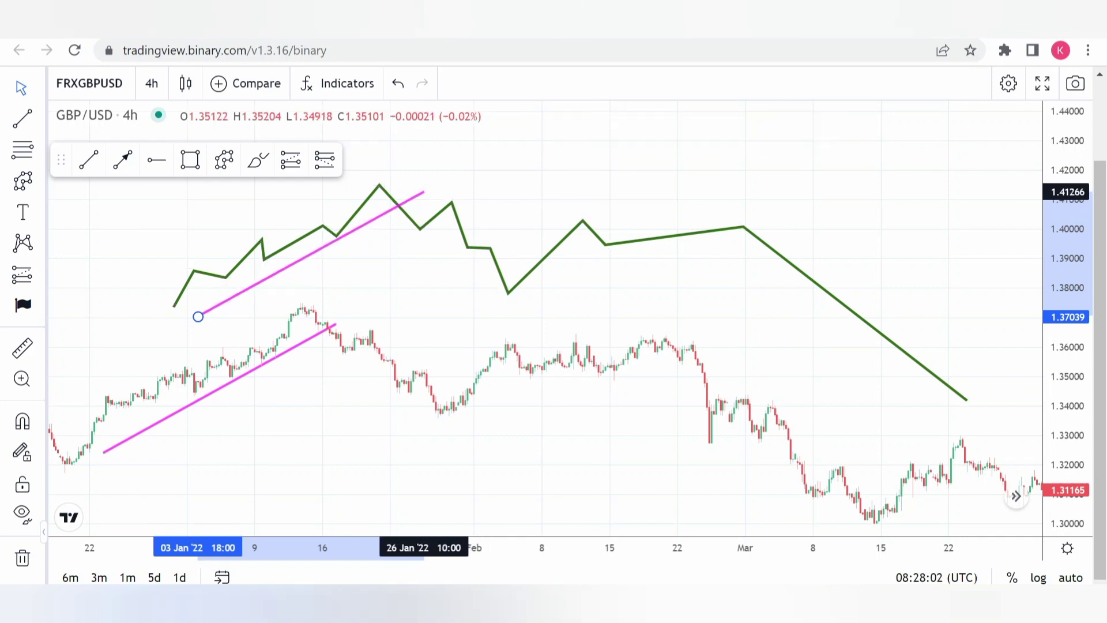
drag(198, 316, 198, 315)
key(Escape)
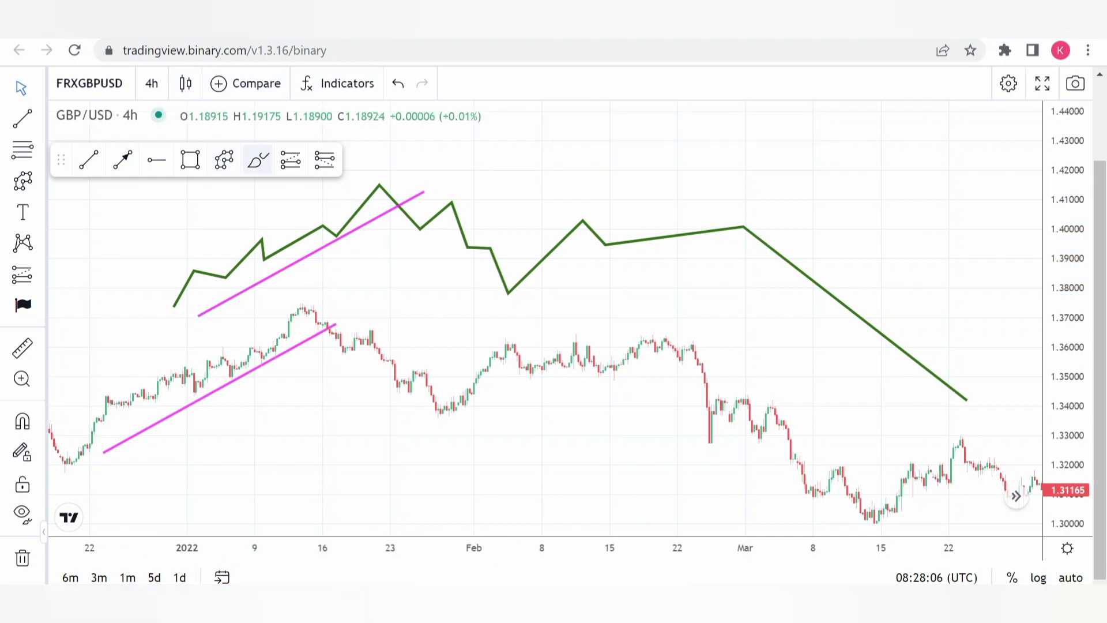
Step: Brush a blue circle around the path's late-January peak and a long curve across the candles
mouse_move(410, 209)
mouse_down()
mouse_move(406, 193)
mouse_move(406, 218)
mouse_move(412, 191)
mouse_up()
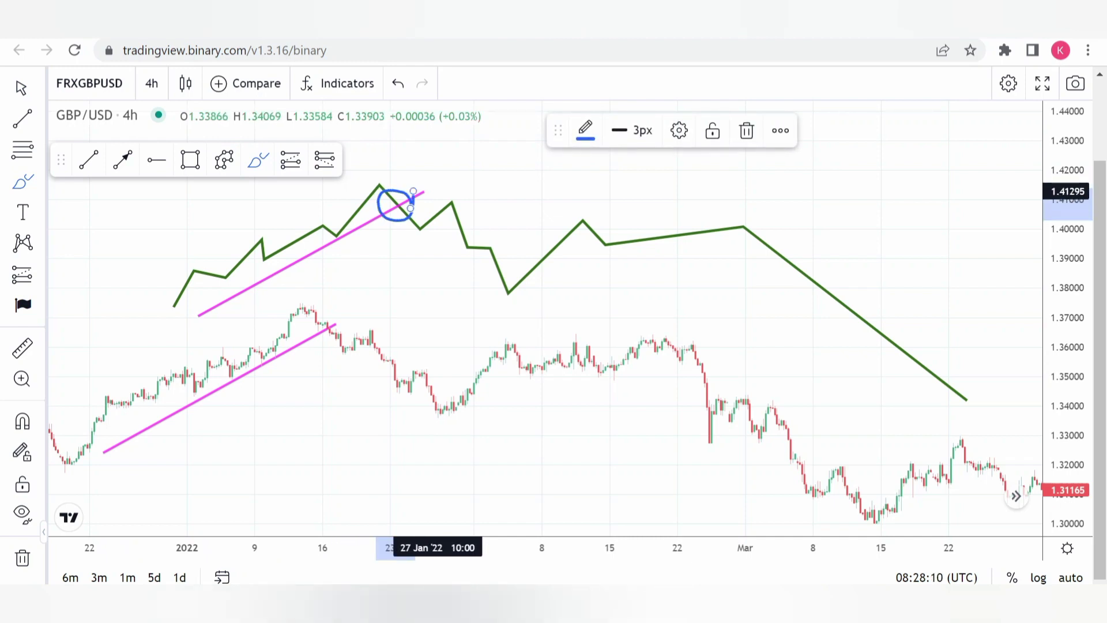
mouse_move(138, 316)
mouse_down()
mouse_move(321, 322)
mouse_move(473, 301)
mouse_move(710, 346)
mouse_move(971, 372)
mouse_up()
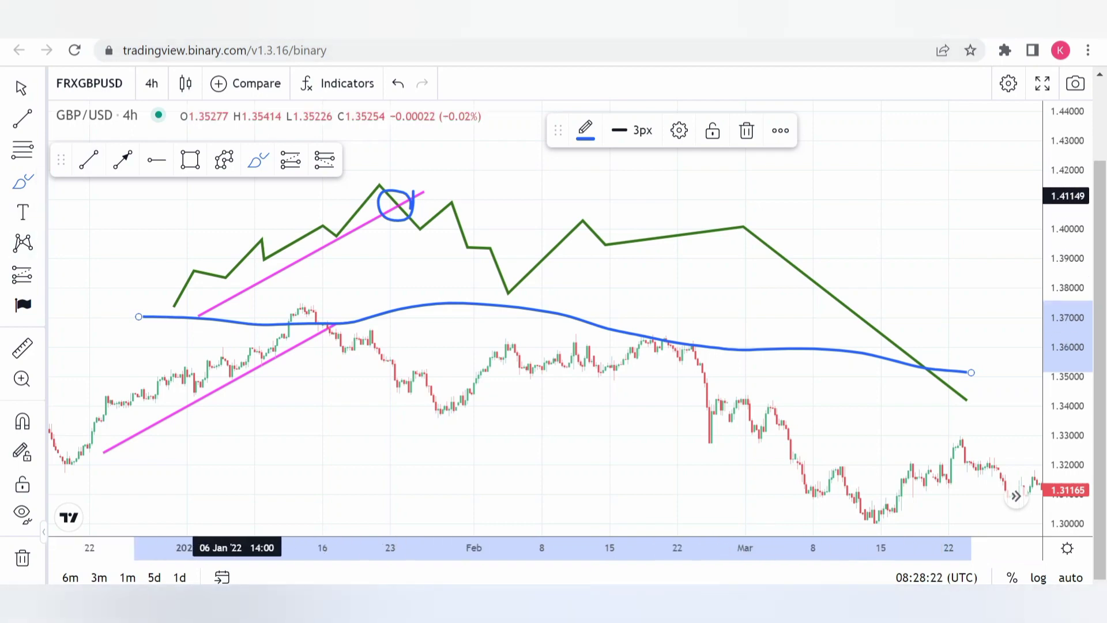
click(225, 160)
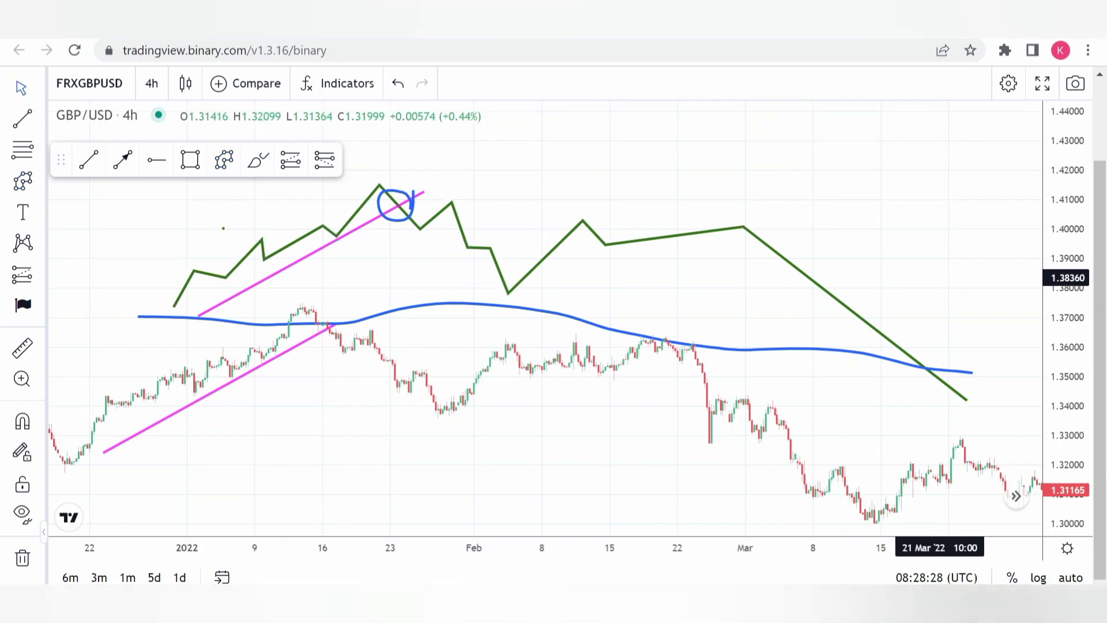
Step: Scroll and drag the chart back to the Nov 2022–Jan 2023 stretch showing the earlier annotations
scroll(939, 277, right, 10)
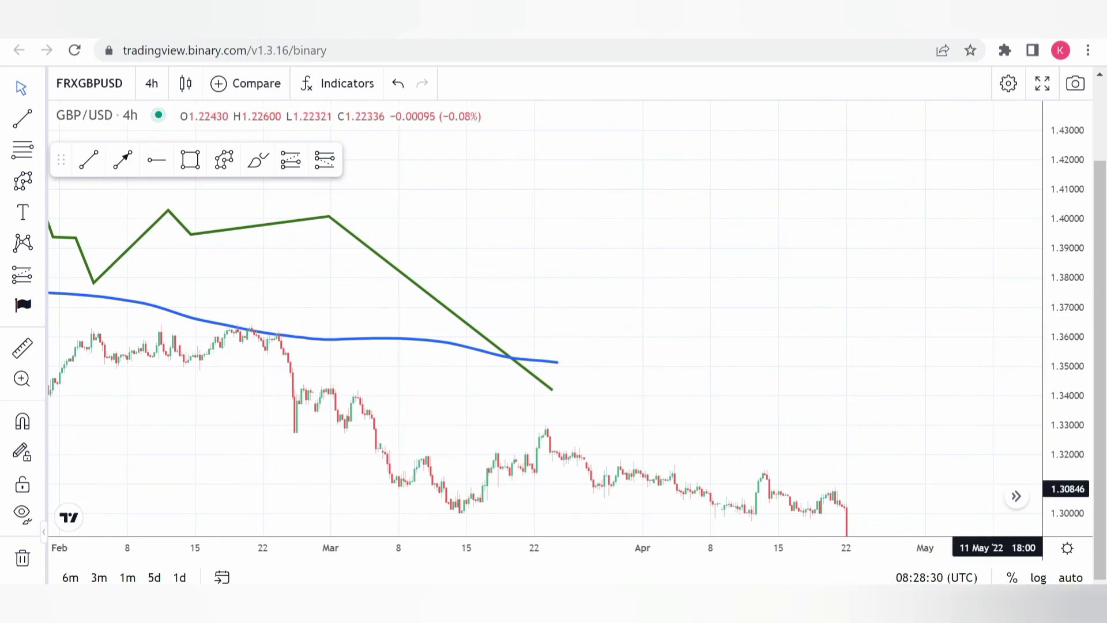
scroll(545, 318, right, 15)
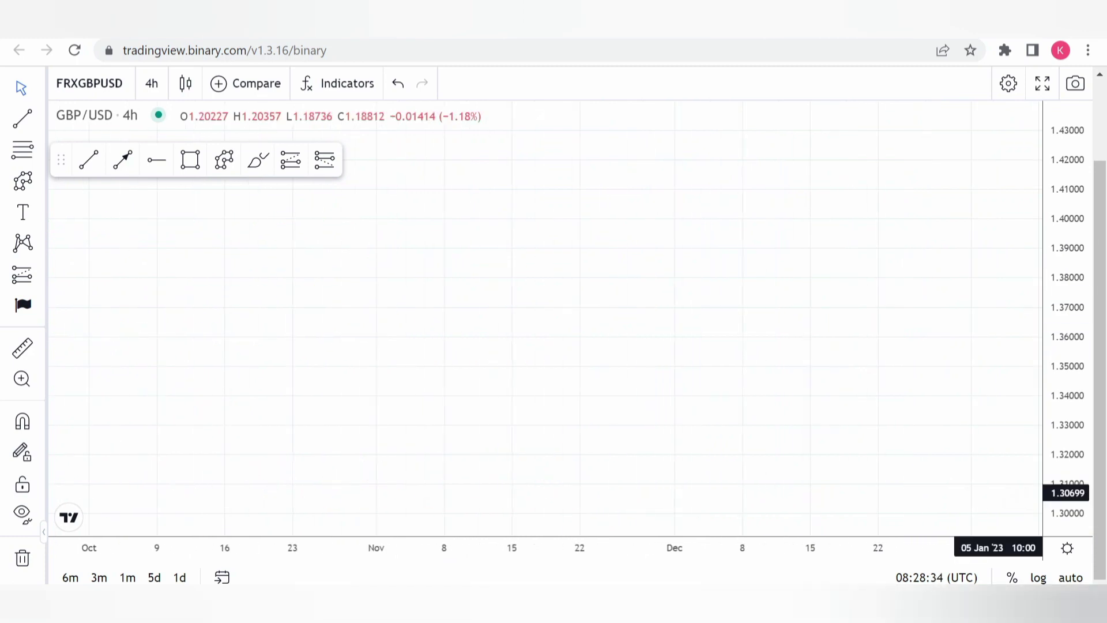
drag(606, 353, 956, 234)
scroll(698, 289, left, 10)
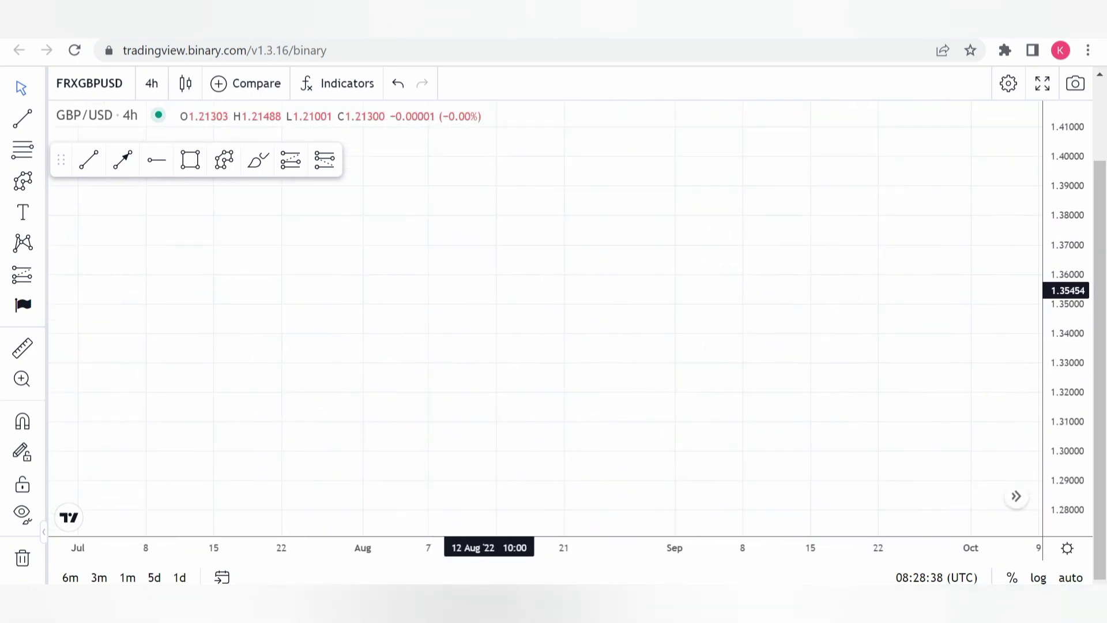
scroll(478, 317, left, 10)
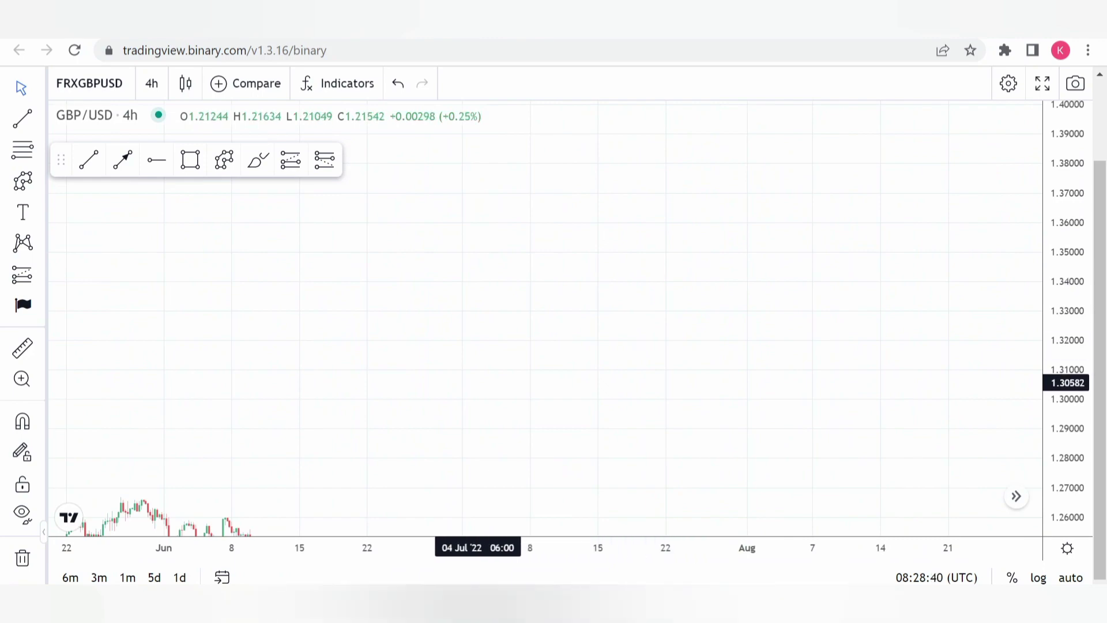
scroll(494, 346, right, 5)
scroll(728, 330, right, 10)
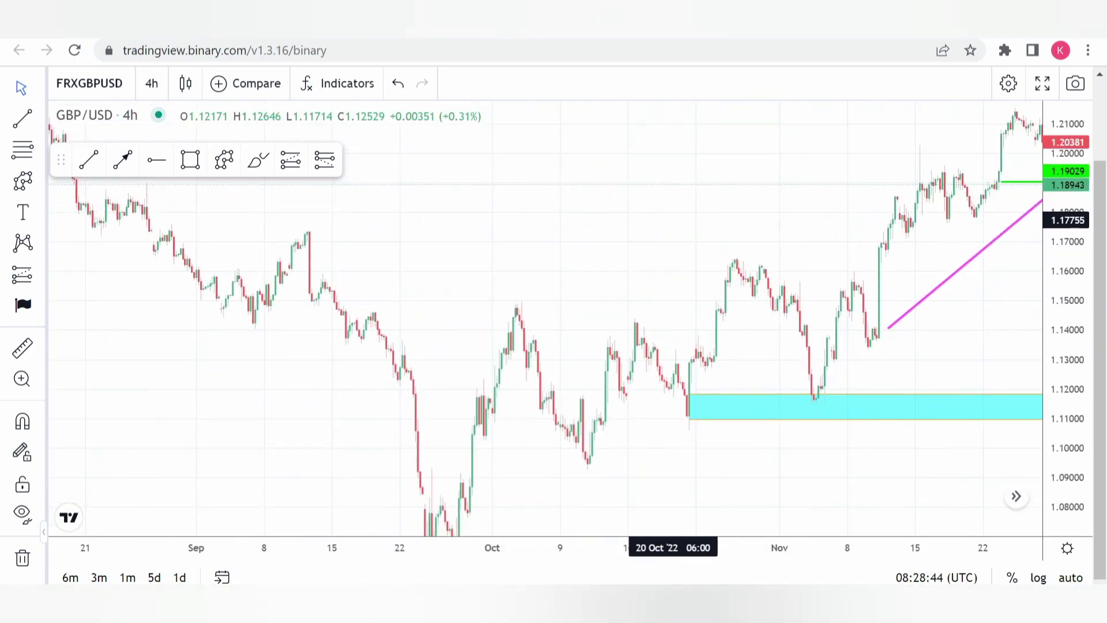
scroll(673, 328, right, 10)
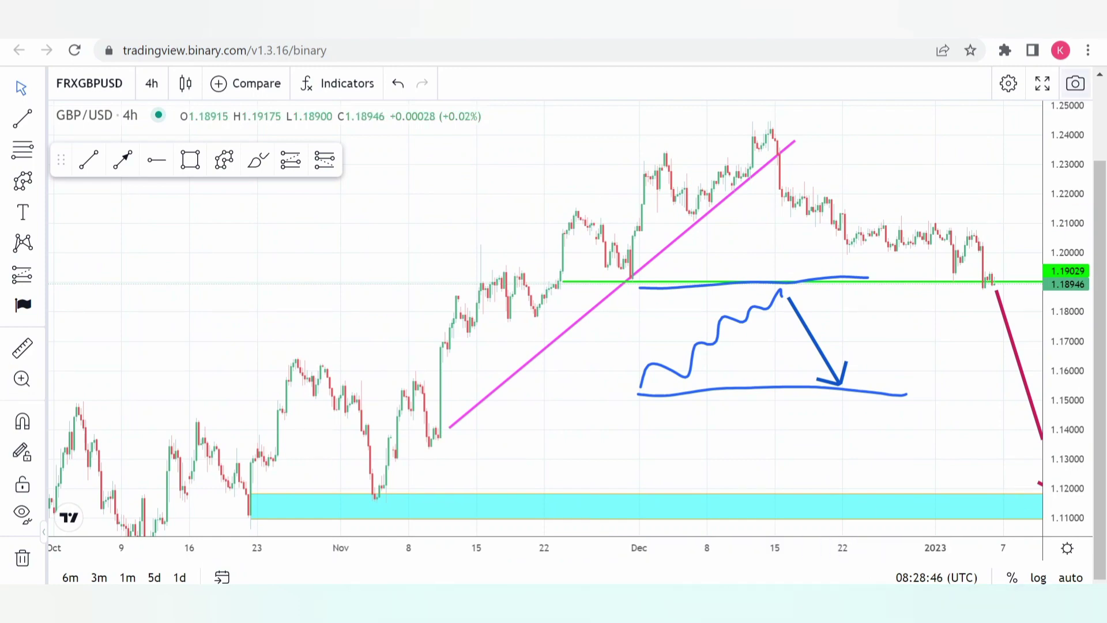
scroll(963, 118, right, 10)
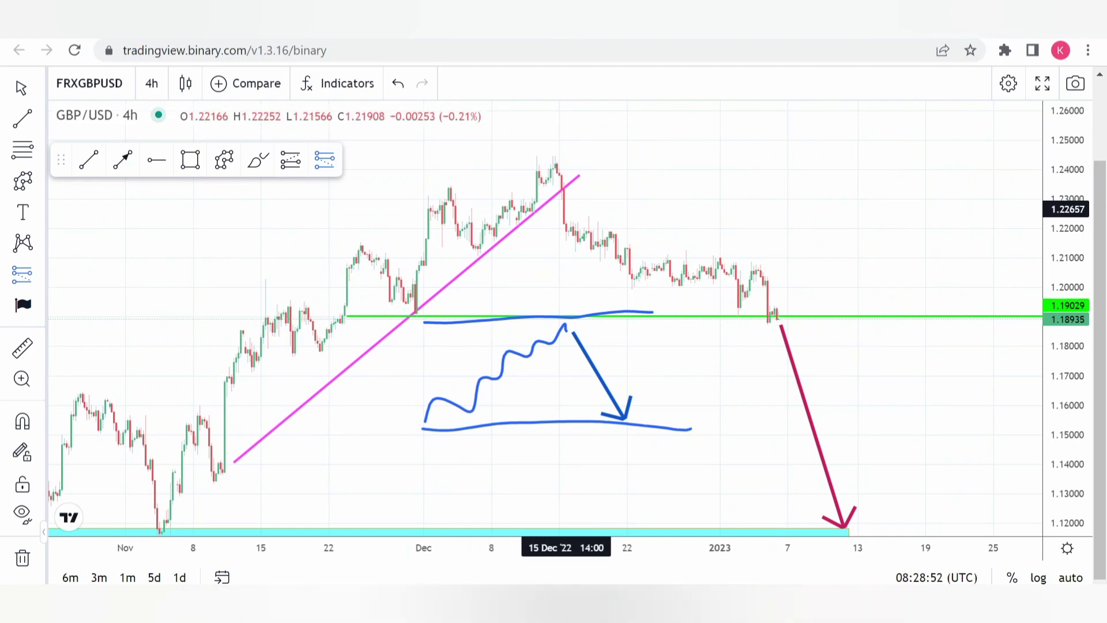
Step: Place a short position at the mid-December high: entry 1.22657, stop 1.23450, target 1.19282
click(566, 209)
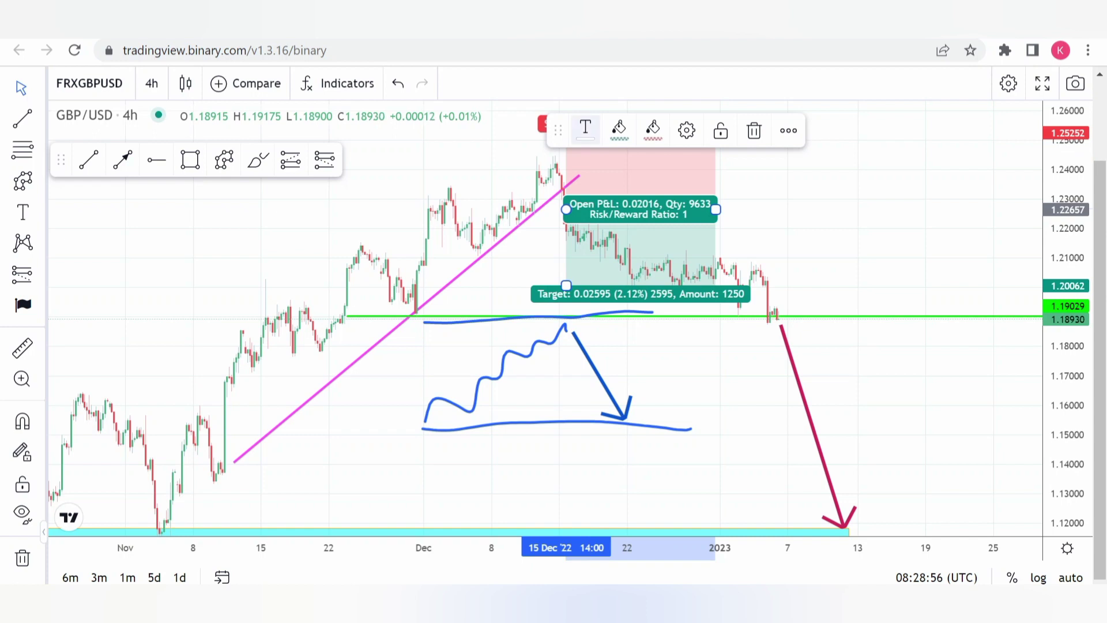
drag(558, 130, 466, 85)
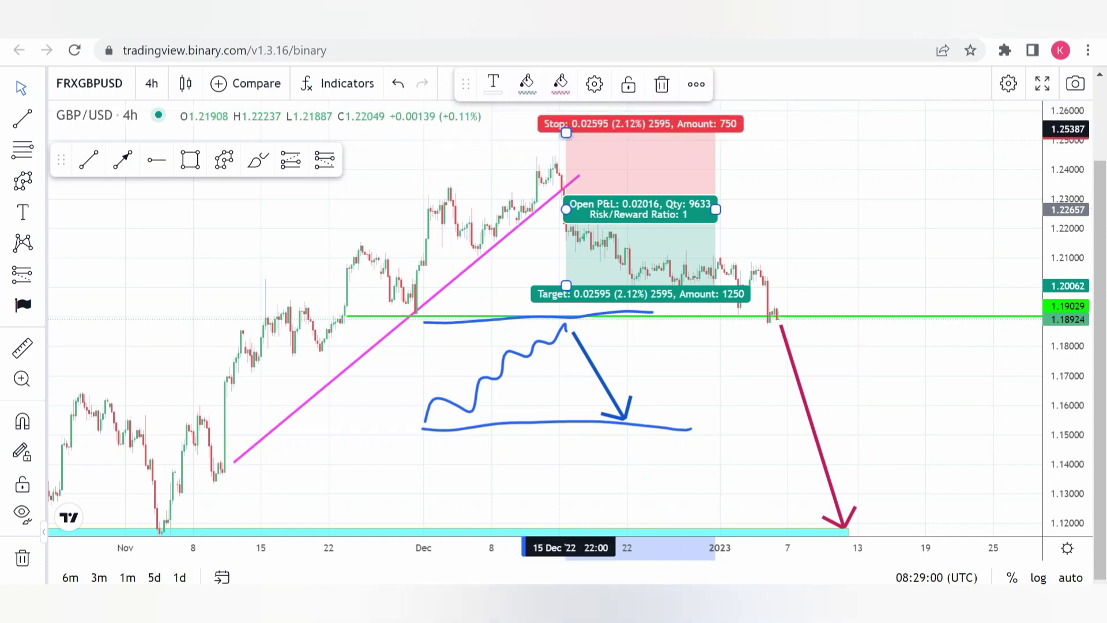
drag(566, 133, 565, 185)
drag(565, 285, 565, 309)
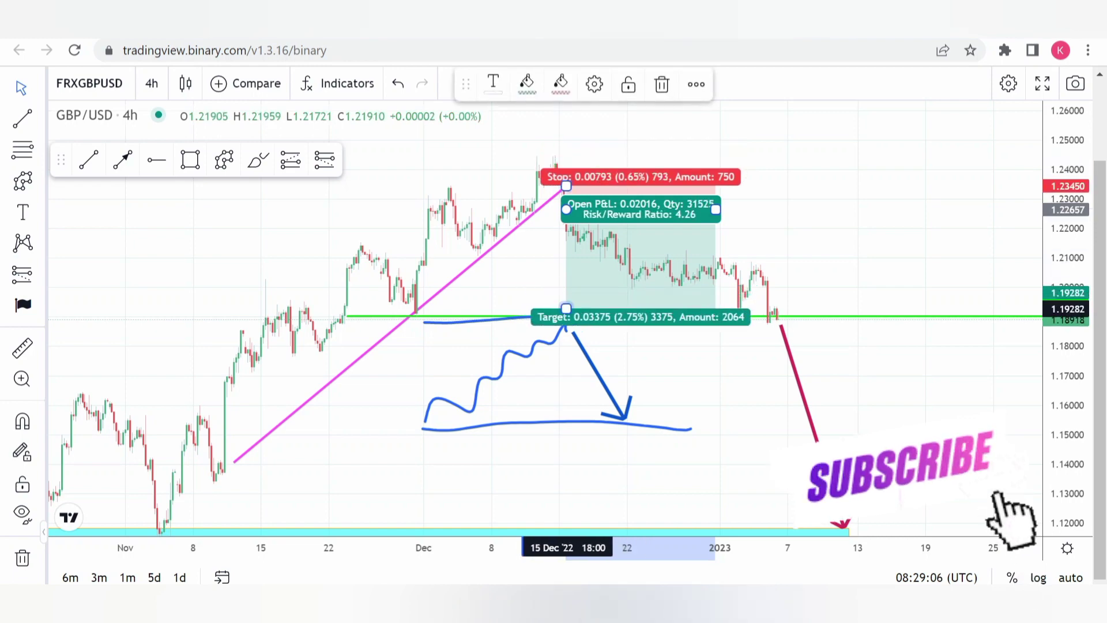
click(490, 260)
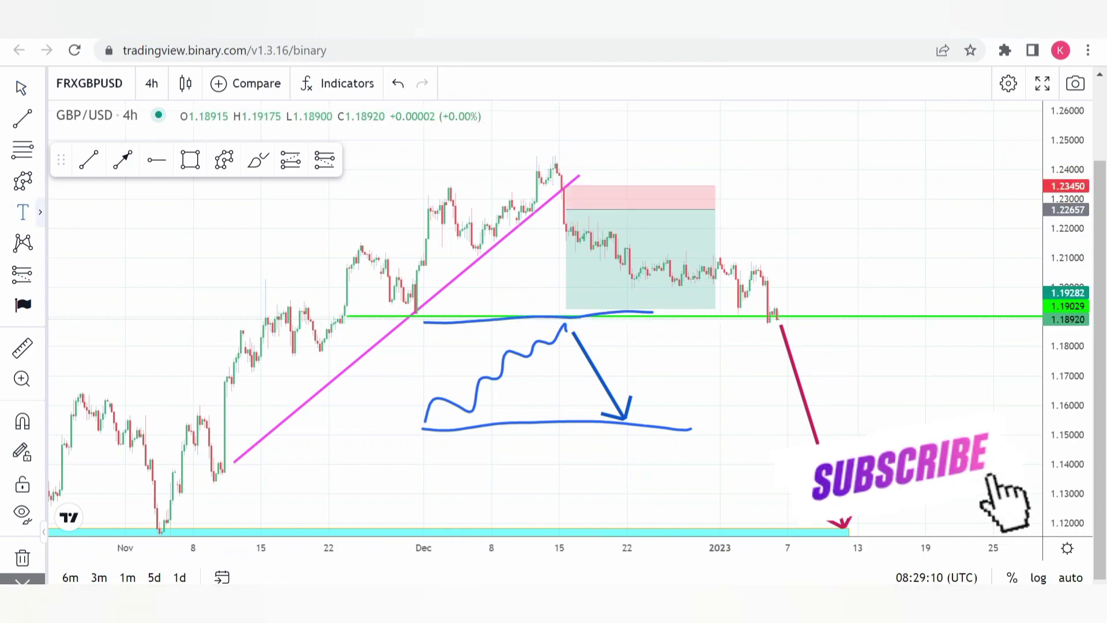
Step: Add a 'first take profit' text label just below the green 1.19029 support line
click(465, 305)
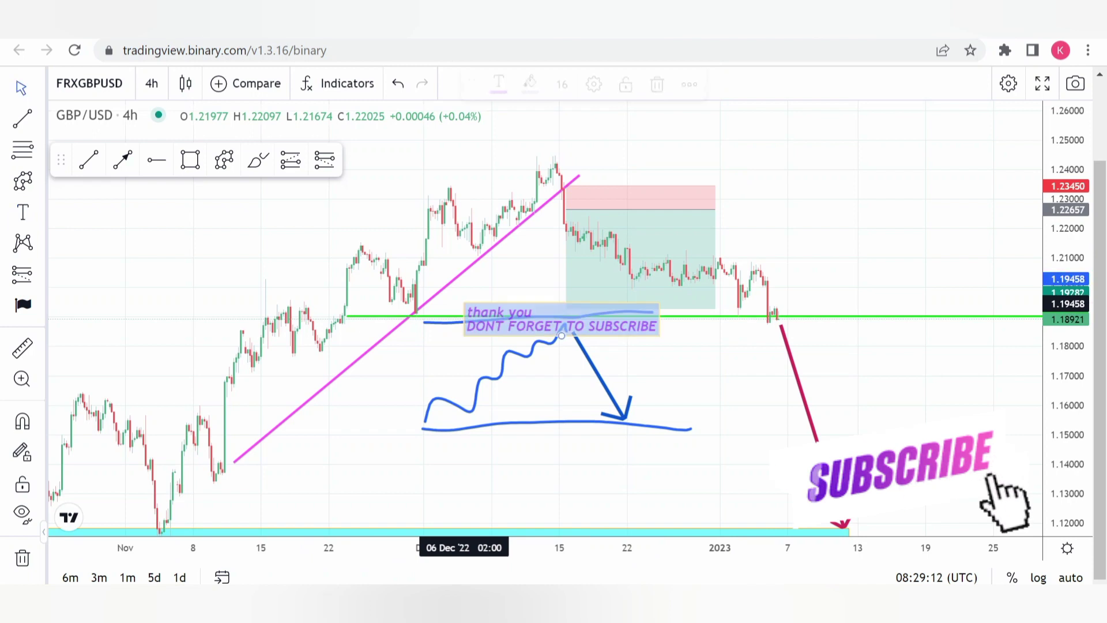
key(BackSpace)
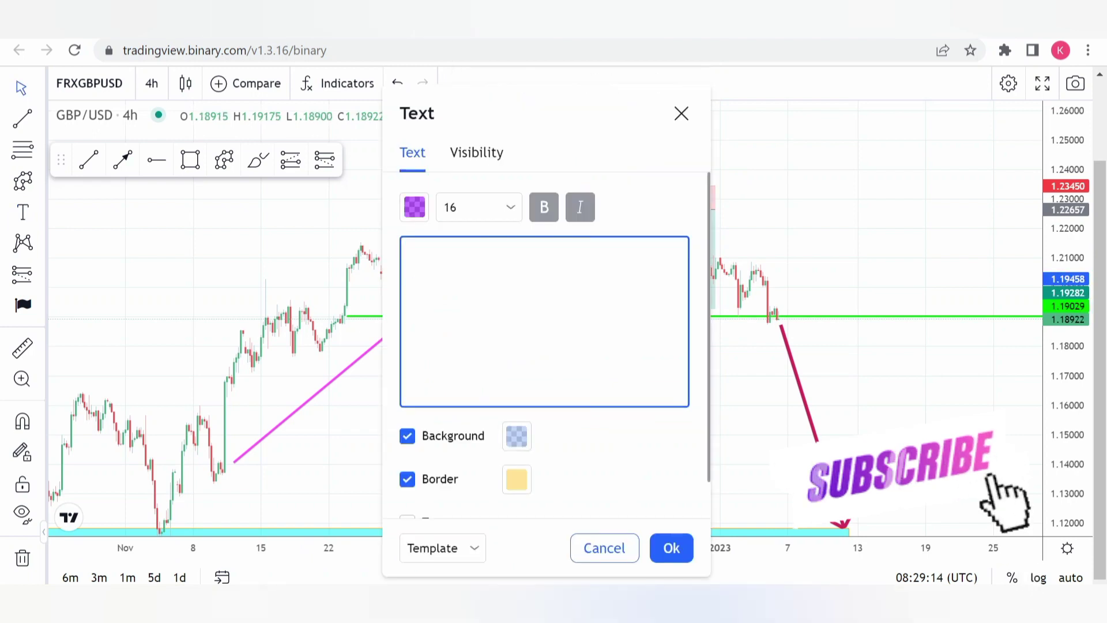
text(first take profit)
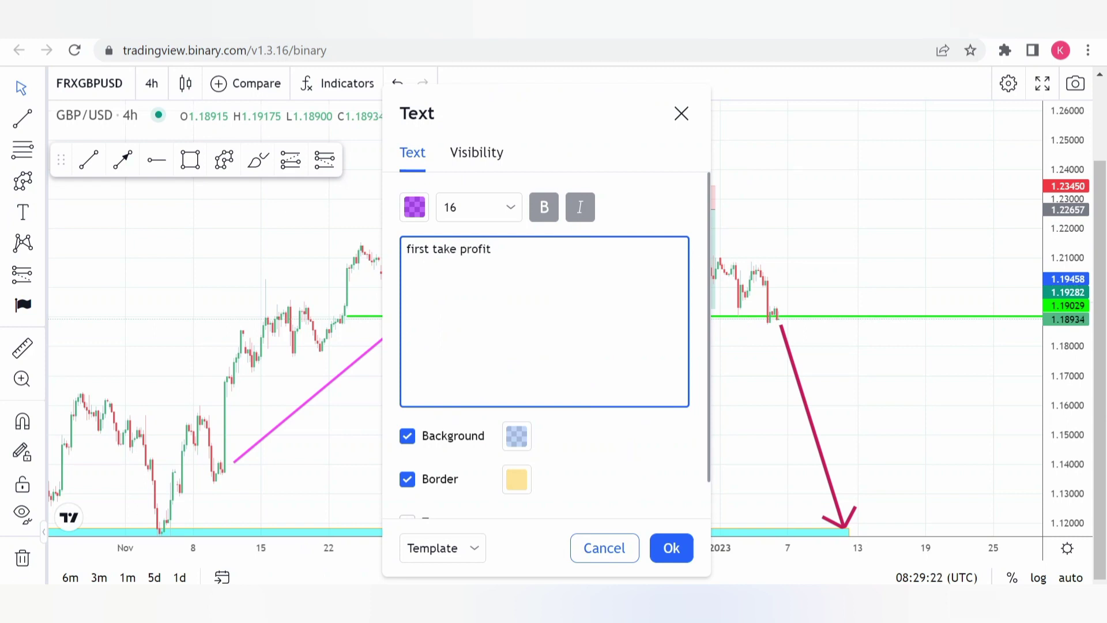
click(671, 548)
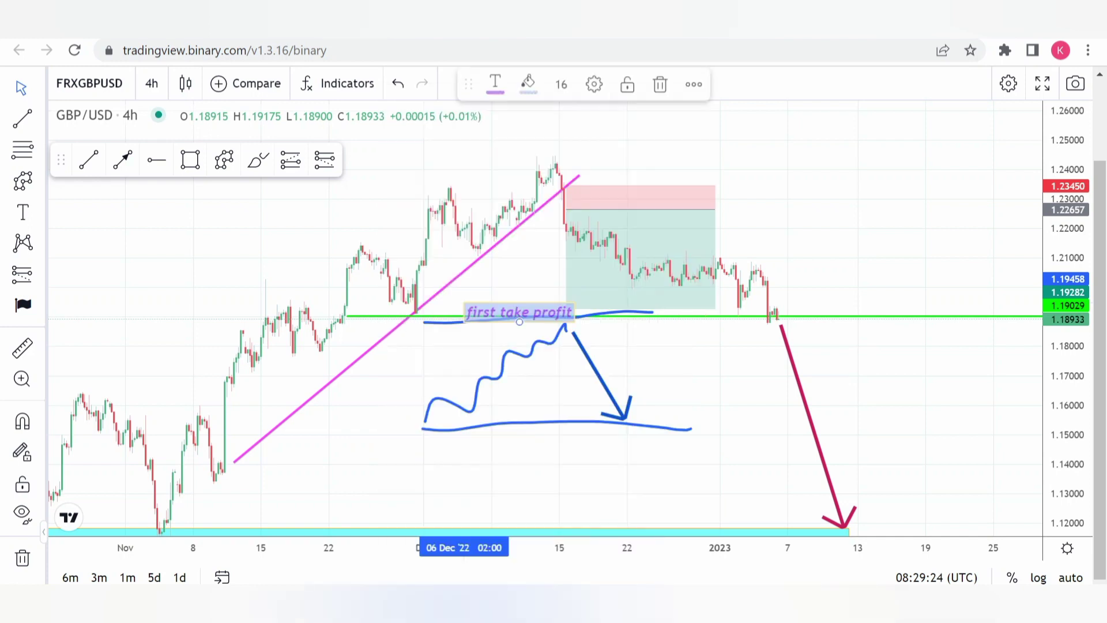
drag(529, 309, 711, 338)
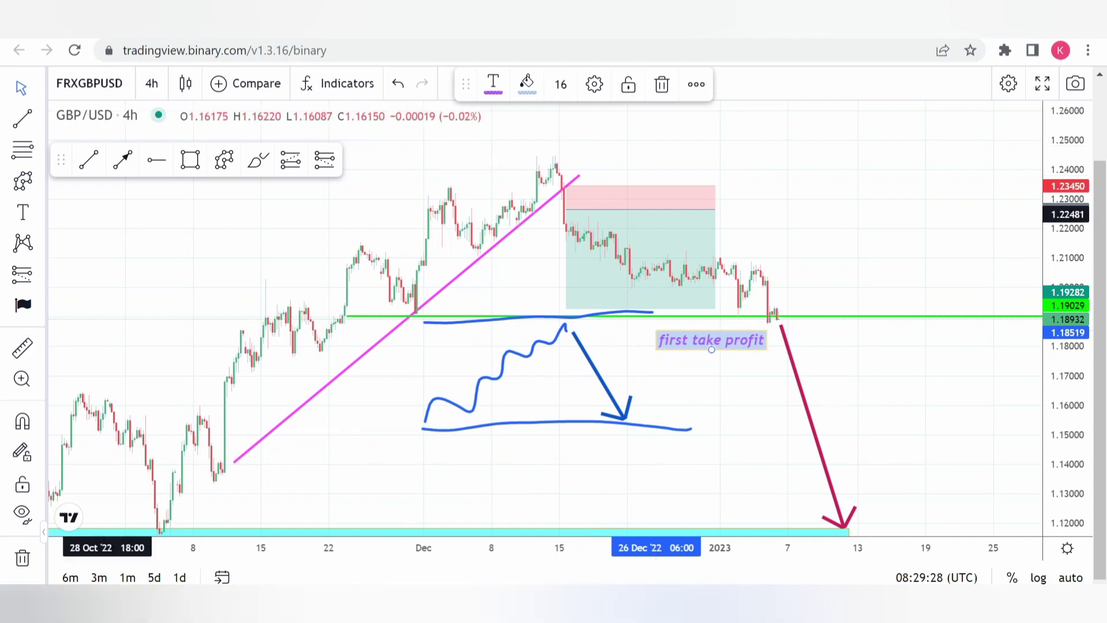
click(156, 160)
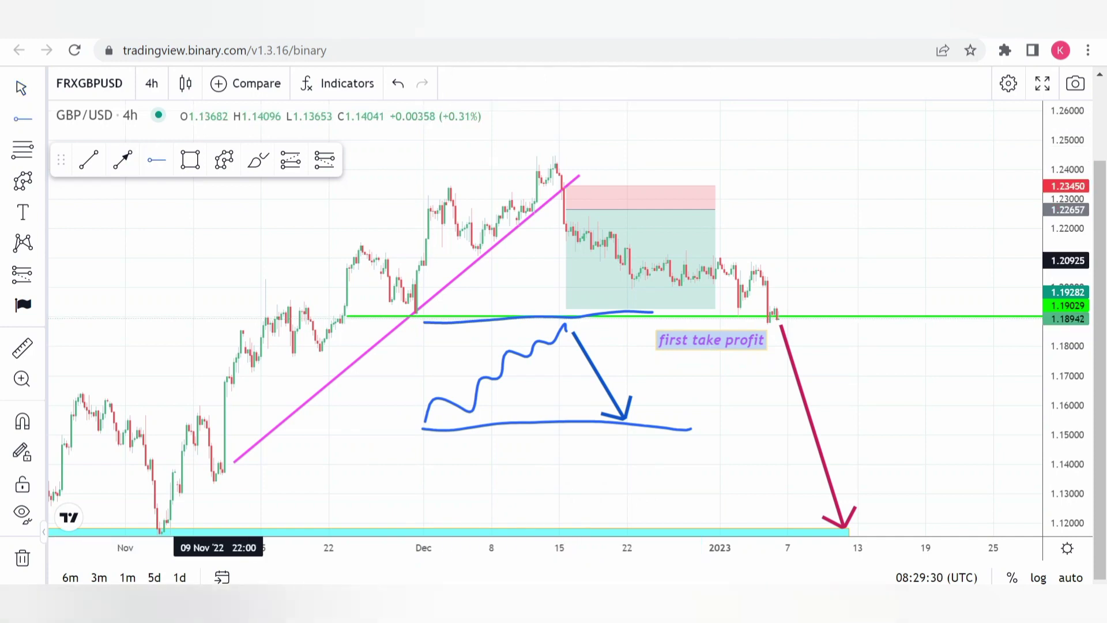
Step: Draw a horizontal ray at 1.13793 and brush a blue circle around the arrow tip at the cyan zone
click(218, 470)
drag(312, 412, 321, 279)
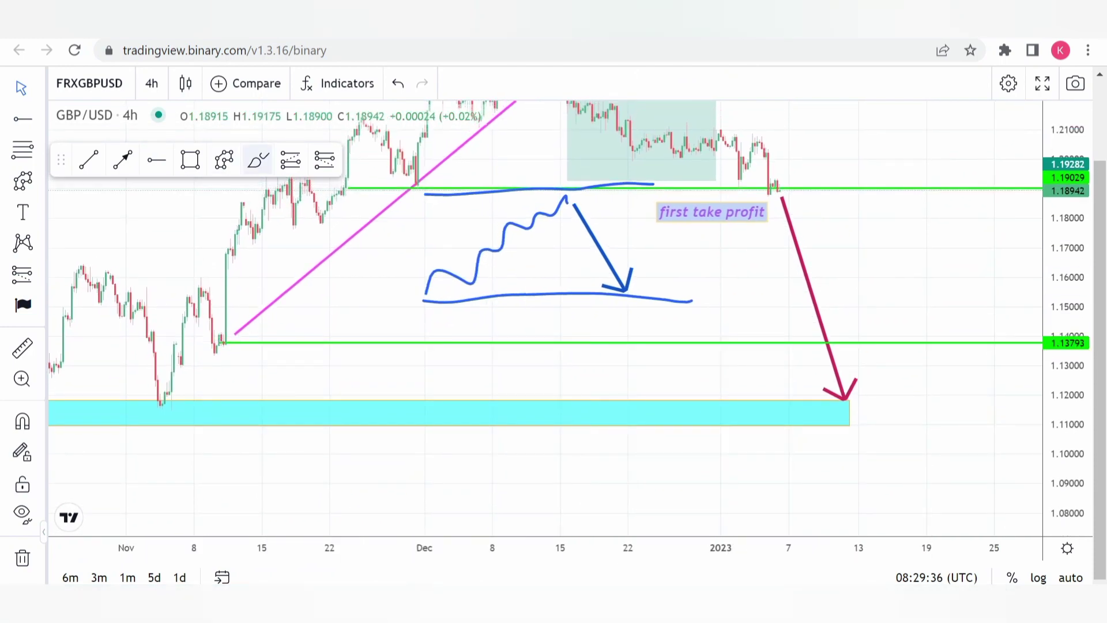
mouse_move(859, 380)
mouse_down()
mouse_move(815, 400)
mouse_move(922, 425)
mouse_move(872, 373)
mouse_up()
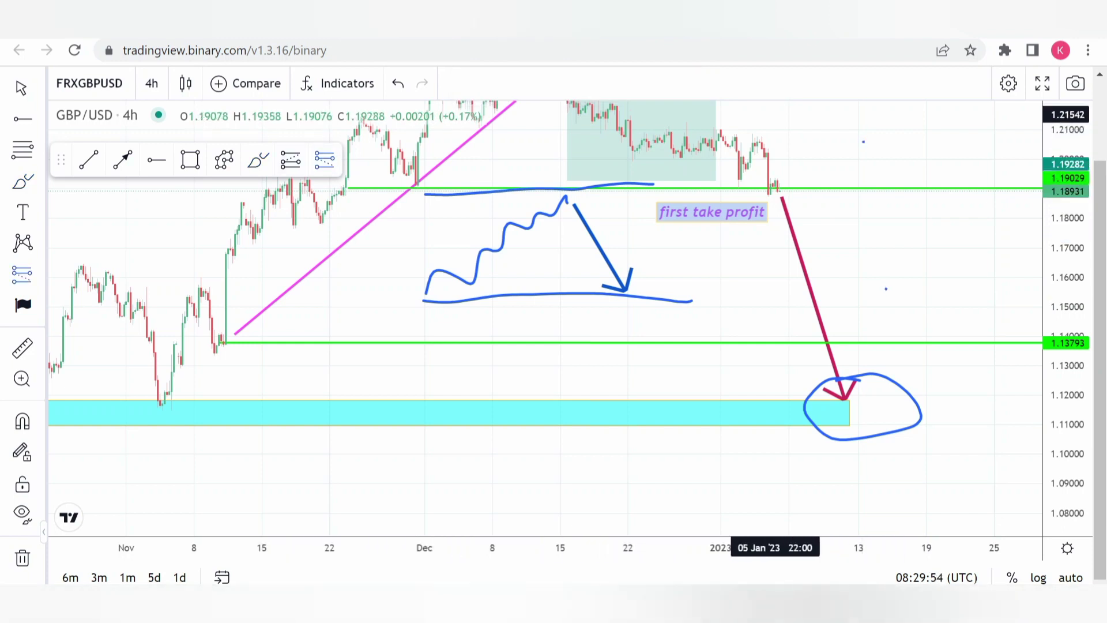
Step: Add a second short position in early January, widening it left and extending its target to the cyan zone
click(797, 123)
drag(885, 288, 840, 429)
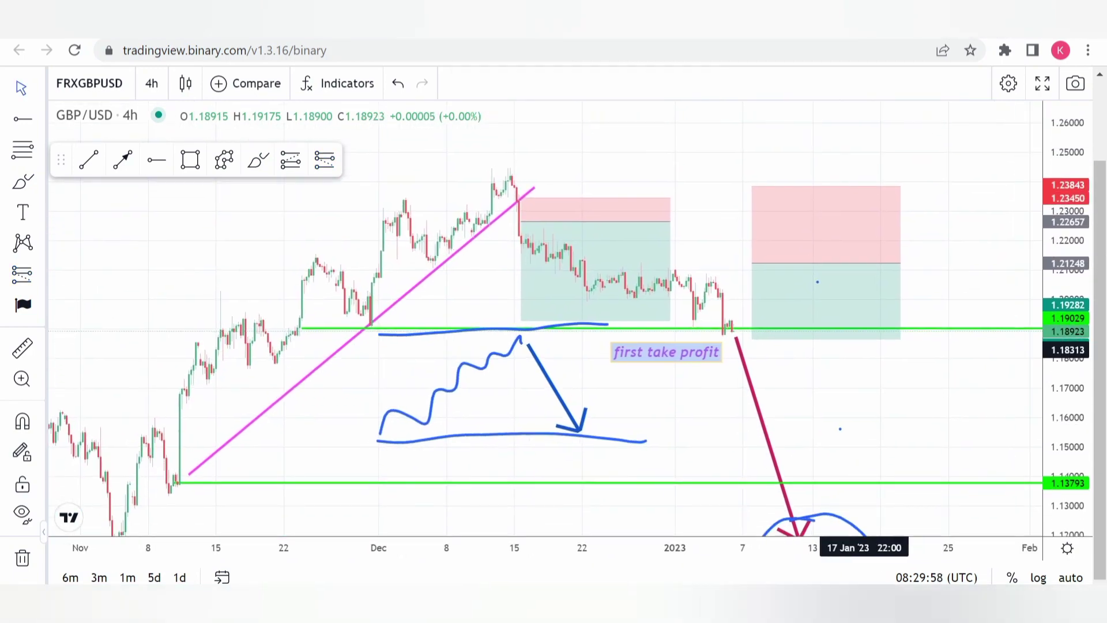
click(769, 259)
mouse_move(769, 260)
mouse_down()
mouse_move(743, 251)
mouse_move(696, 173)
mouse_move(753, 174)
mouse_move(702, 174)
mouse_up()
drag(705, 339, 705, 533)
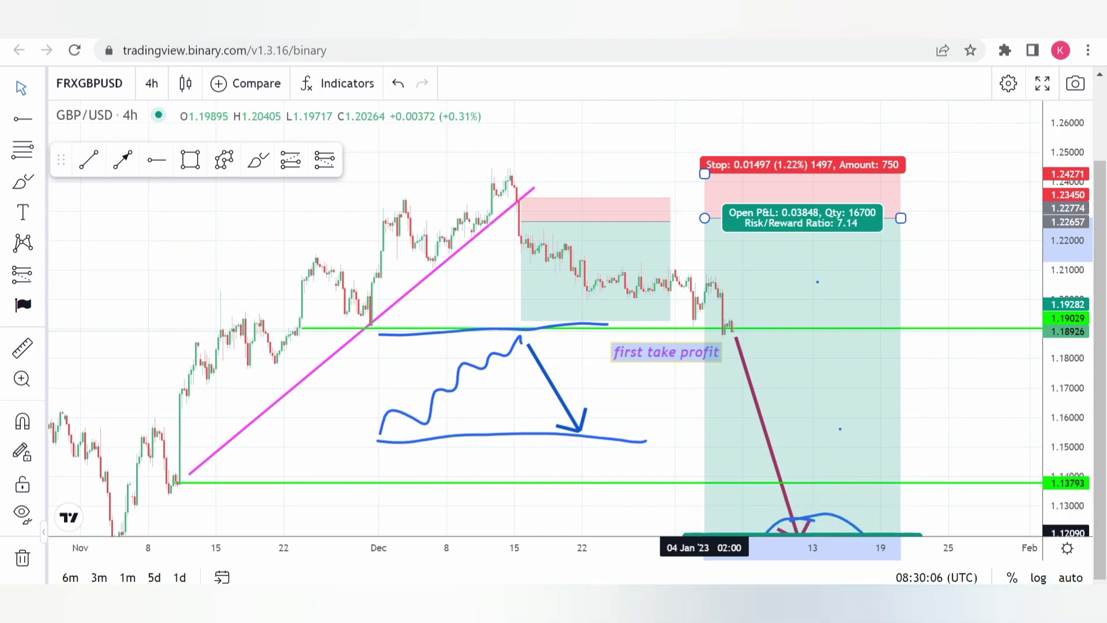
click(941, 408)
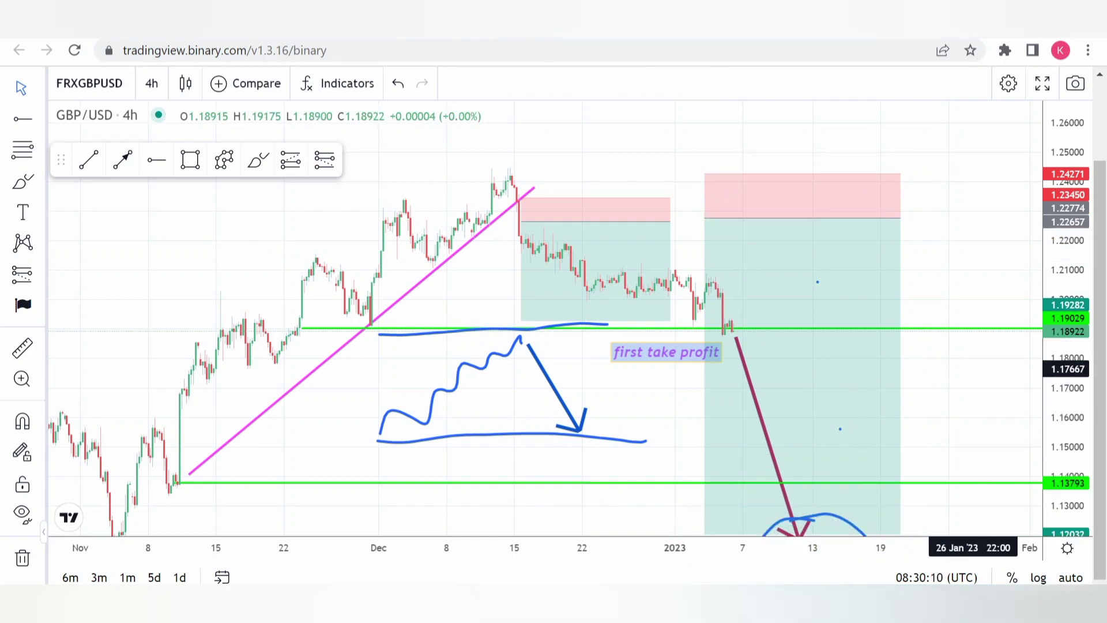
click(900, 327)
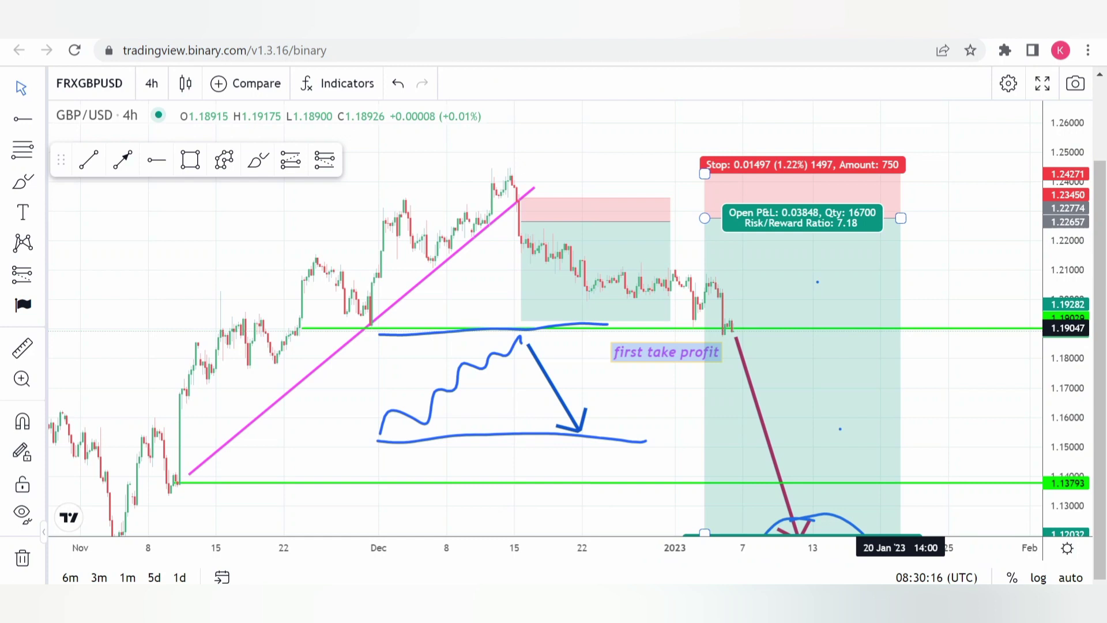
click(985, 325)
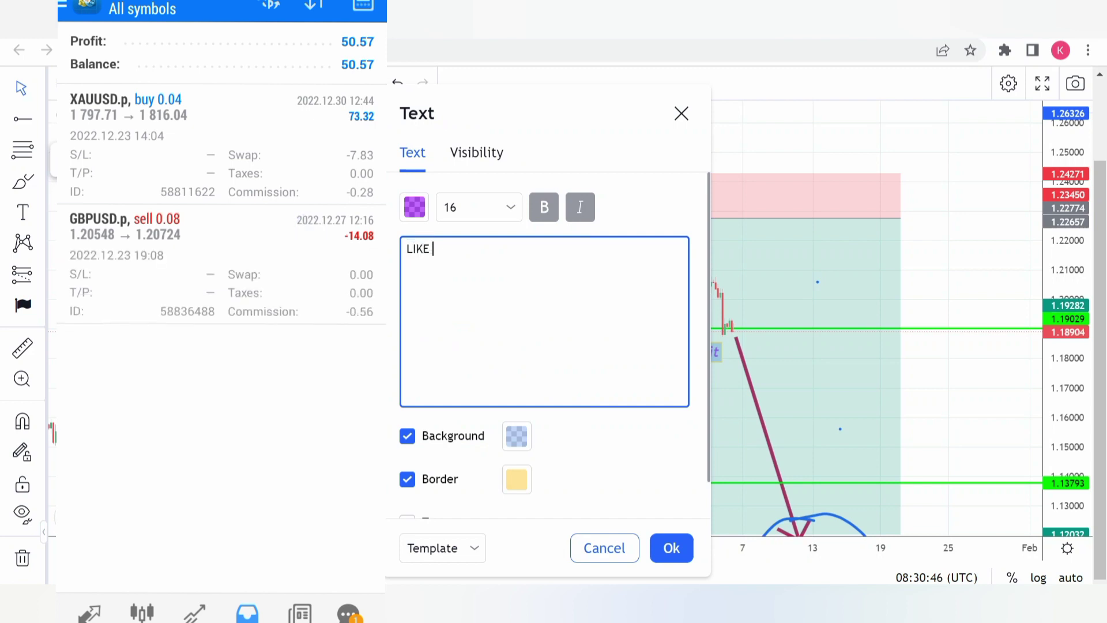
Step: Enter the label text 'LIKE THE VIDEO & DONT FORGET TO SUBSCRIBE'
text(THE VIDEO )
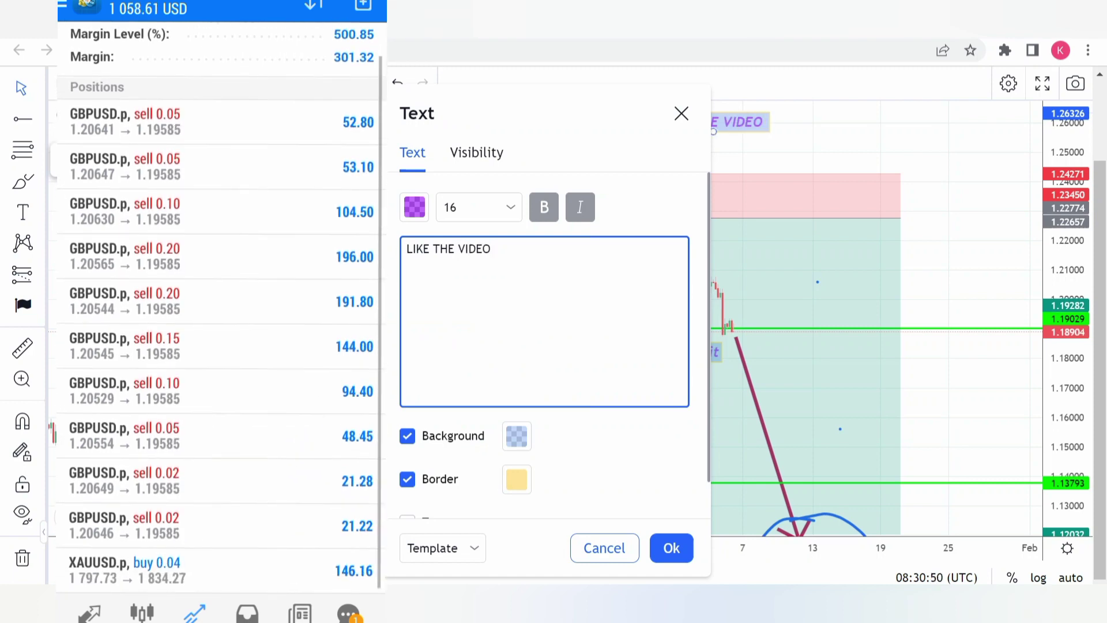
text(& DONT)
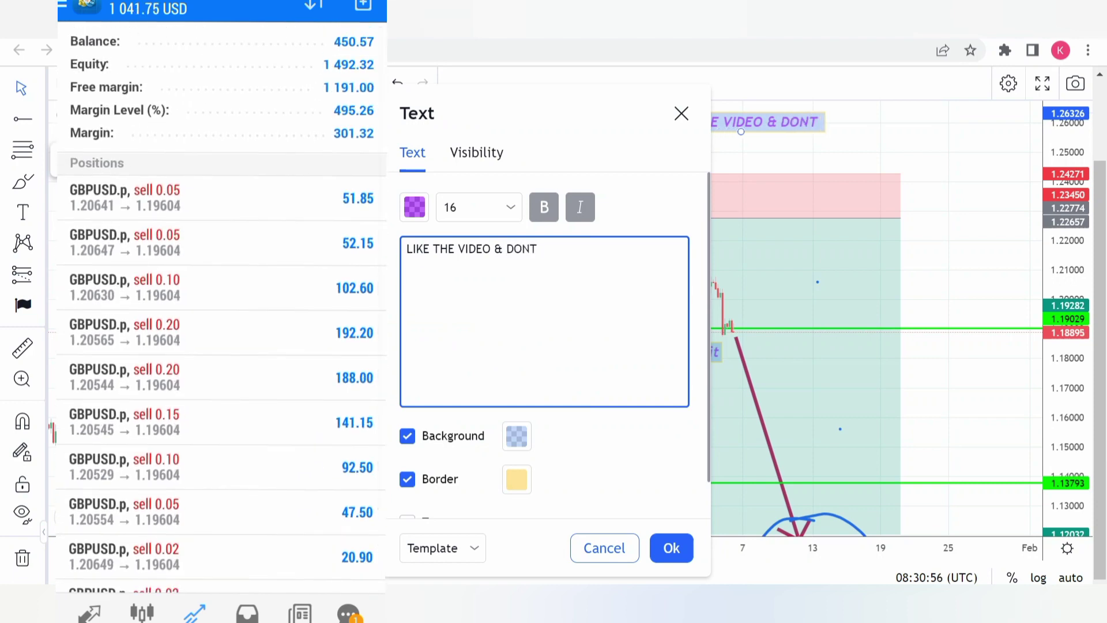
text( FORGET )
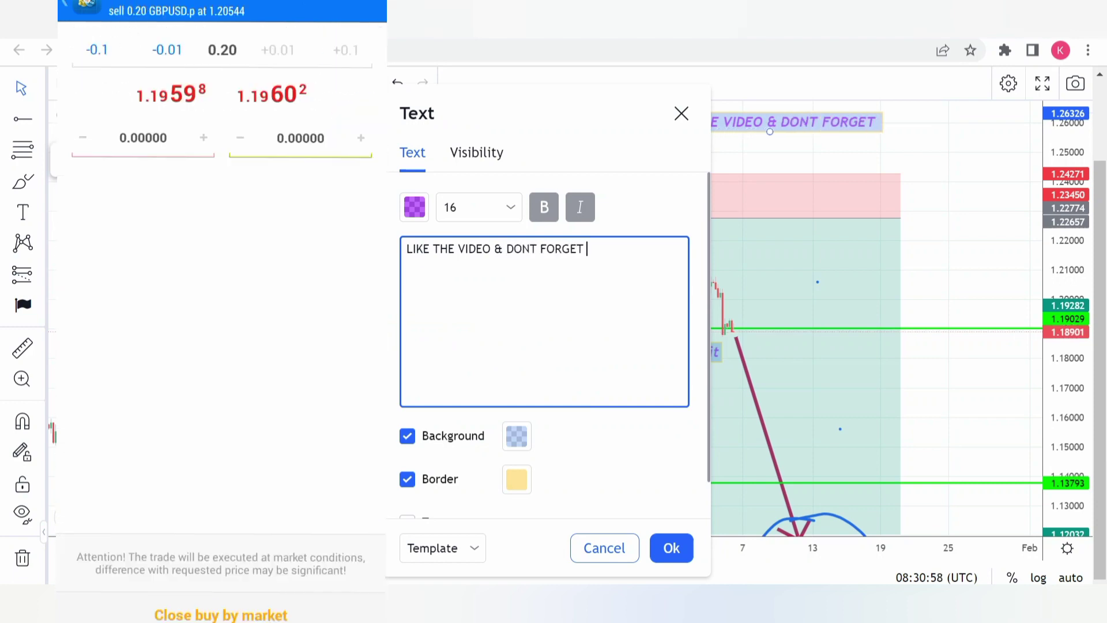
text(TO SUBSCRIB)
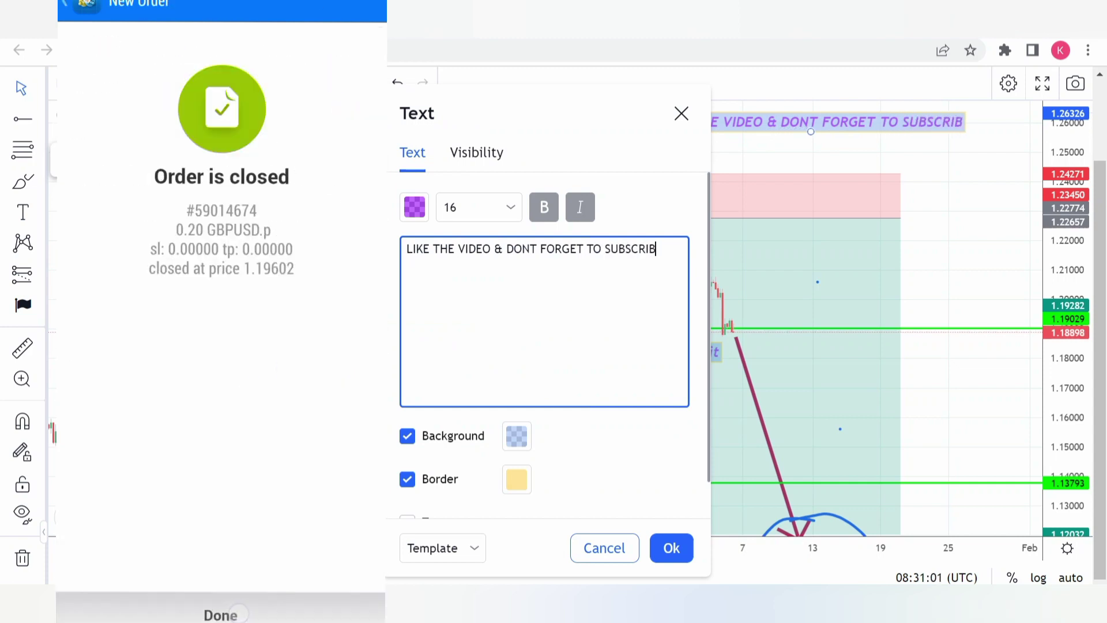
click(238, 612)
text(E)
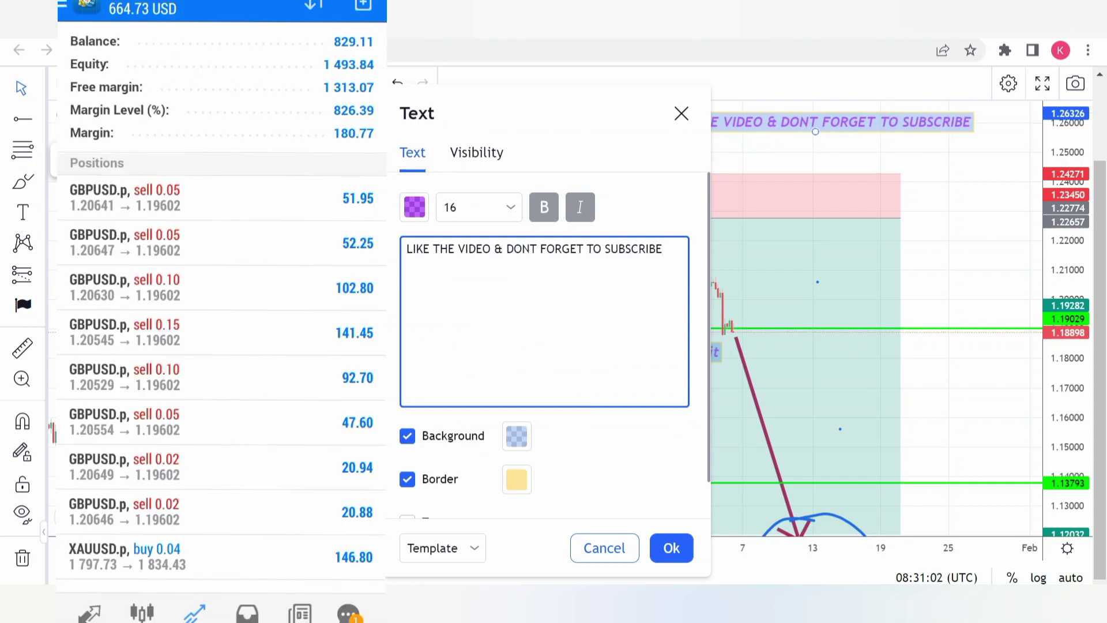
click(340, 551)
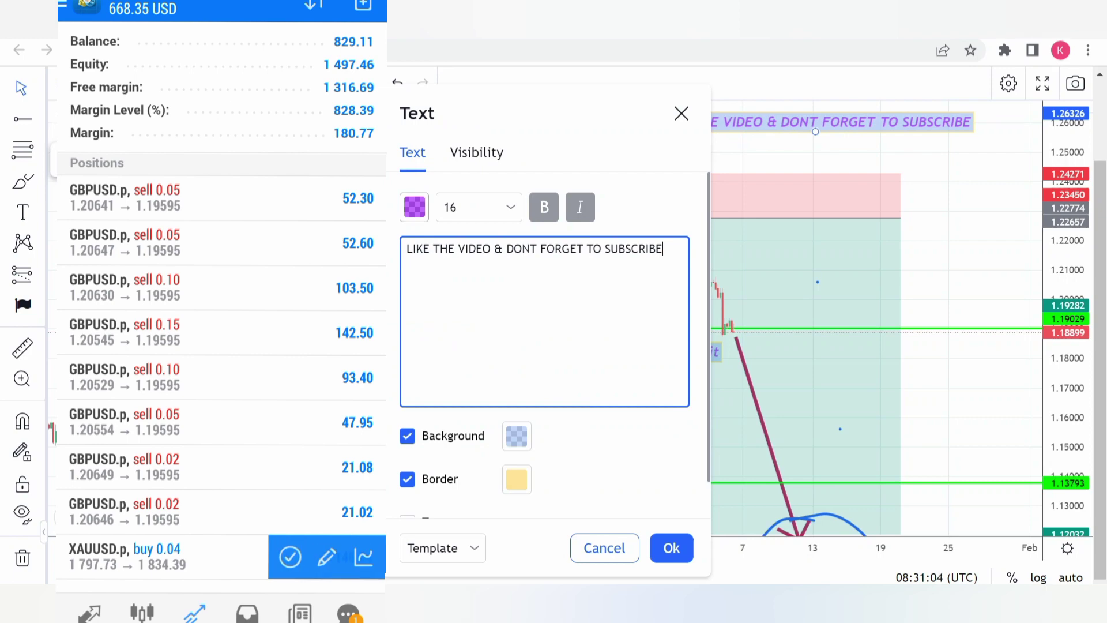
click(286, 559)
click(257, 612)
click(478, 206)
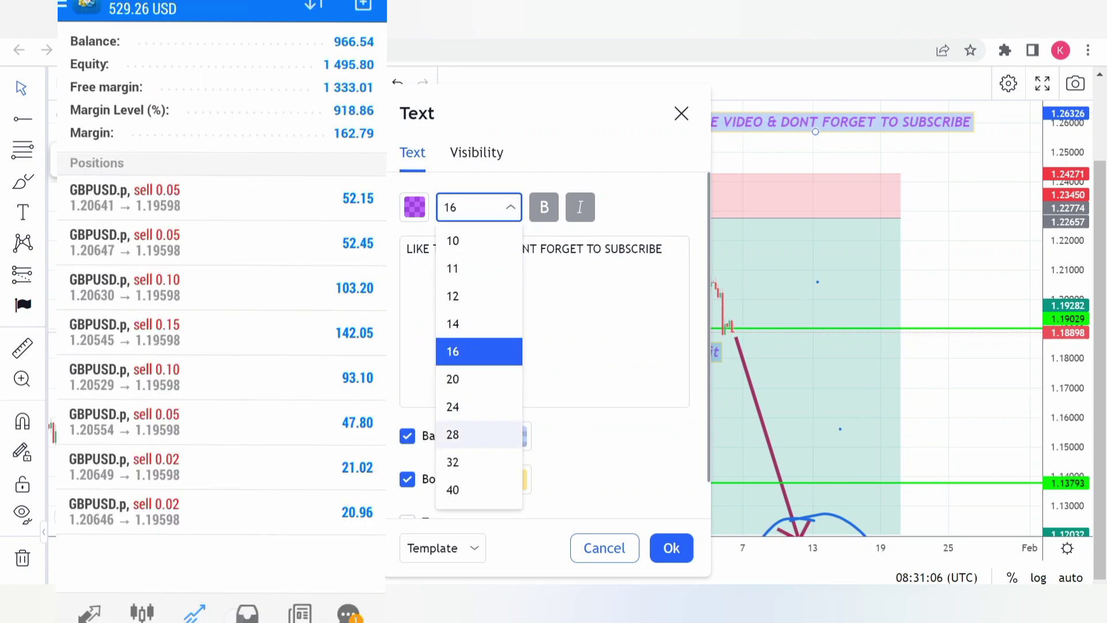
Step: Set the label to font size 24 and break it onto a second line before 'DONT'
click(478, 406)
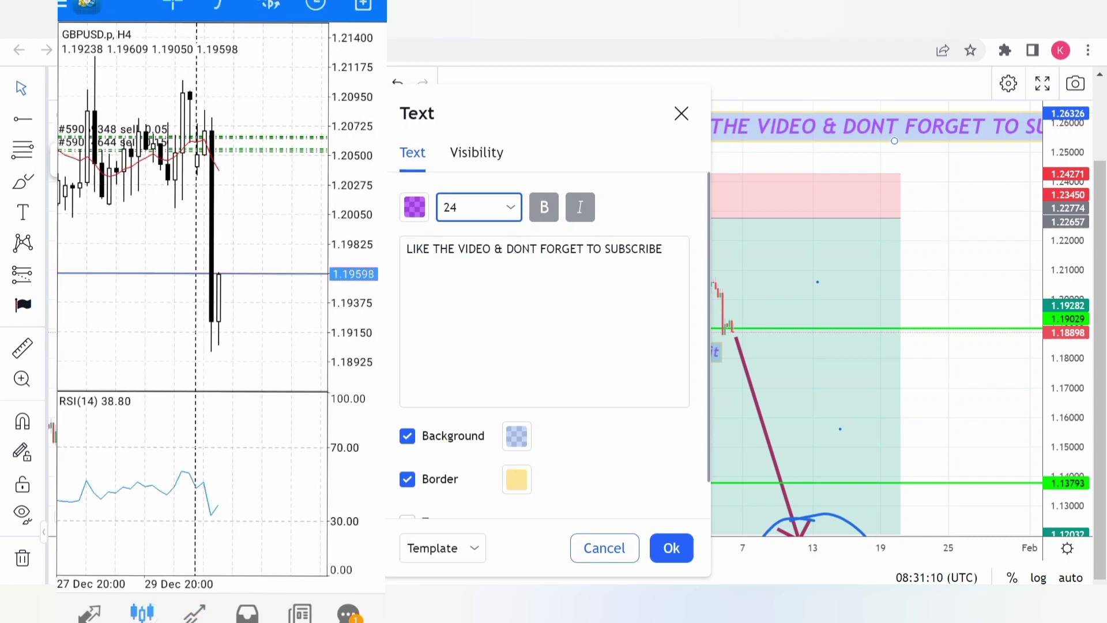
click(534, 248)
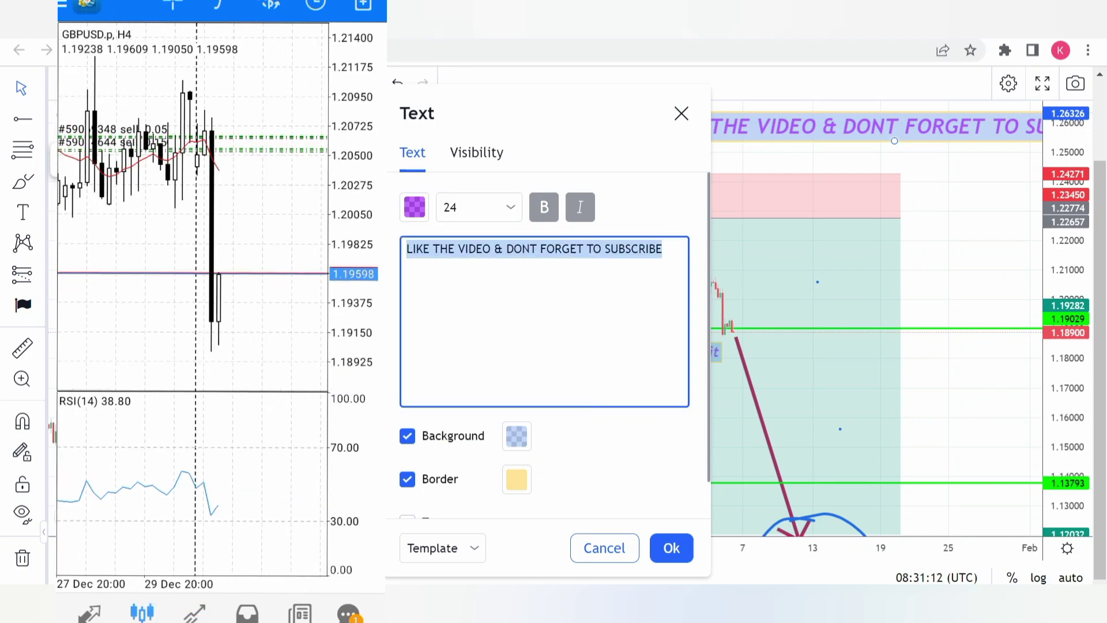
click(506, 248)
key(Return)
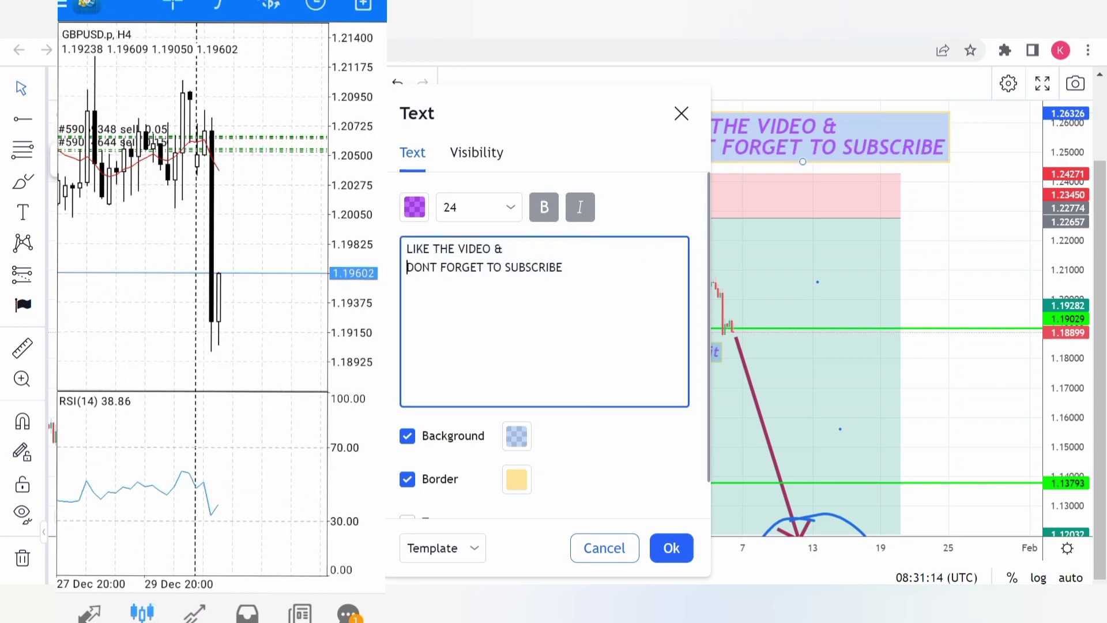
click(671, 548)
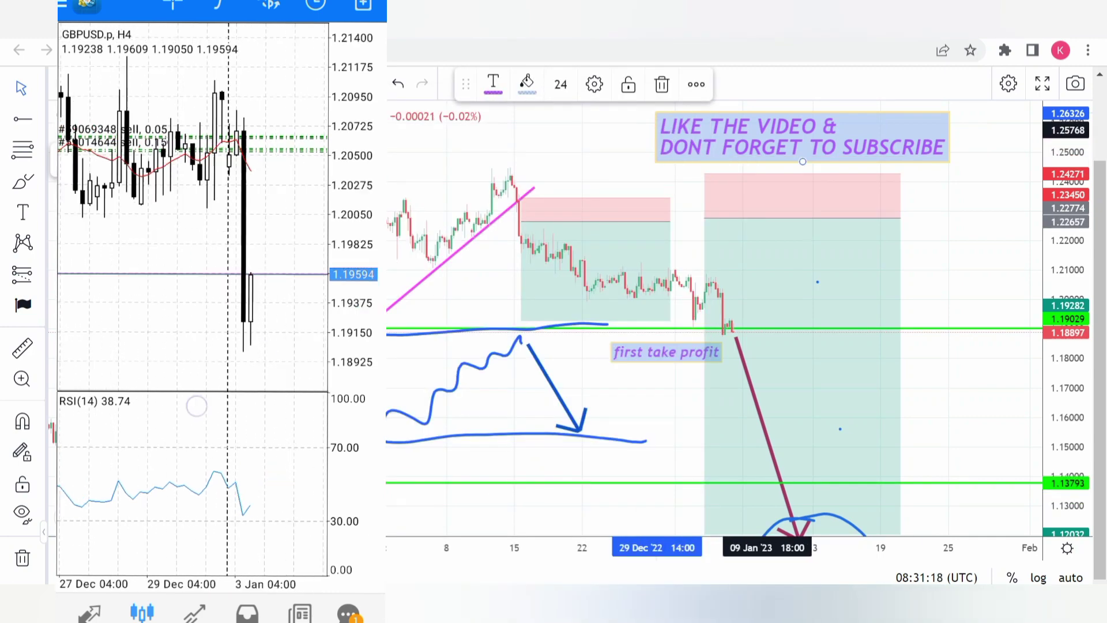
Step: Move the subscribe banner left so it sits above the position boxes
drag(802, 137, 729, 140)
click(254, 285)
click(244, 370)
click(216, 141)
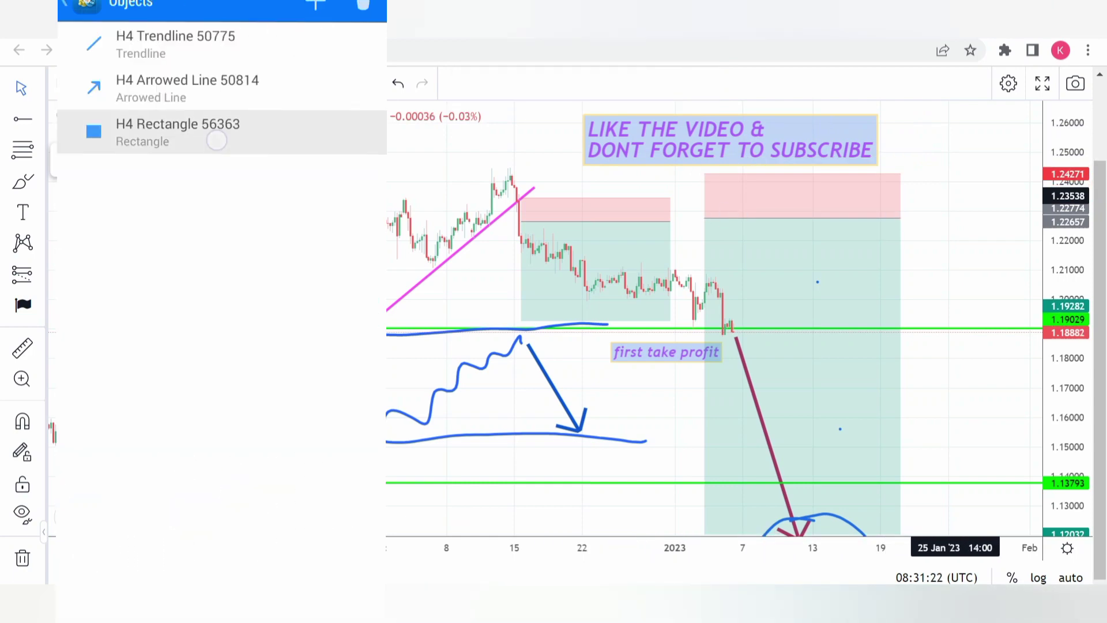